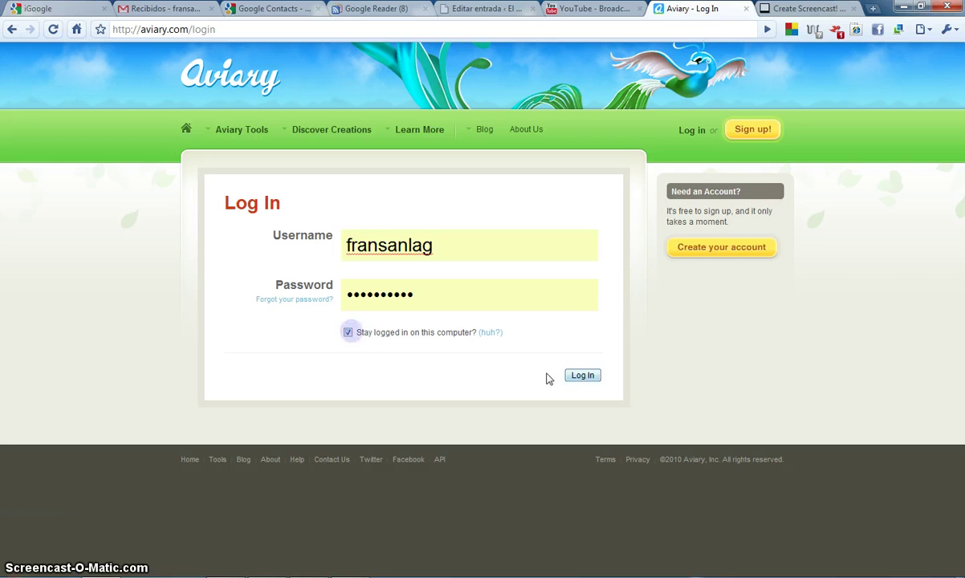
Log in to Aviary with the already filled-in credentials and open the Tutorials page
left_click(581, 377)
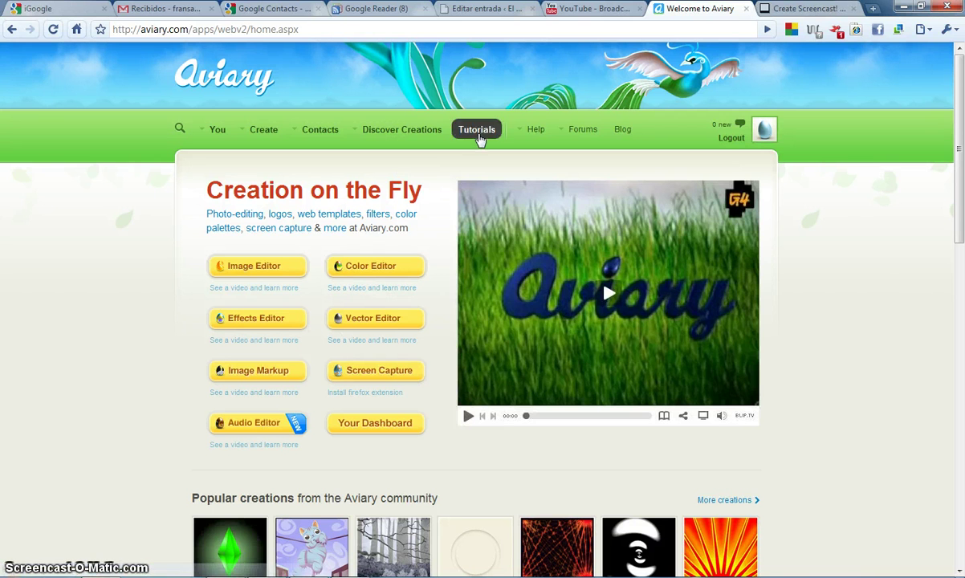
left_click(477, 131)
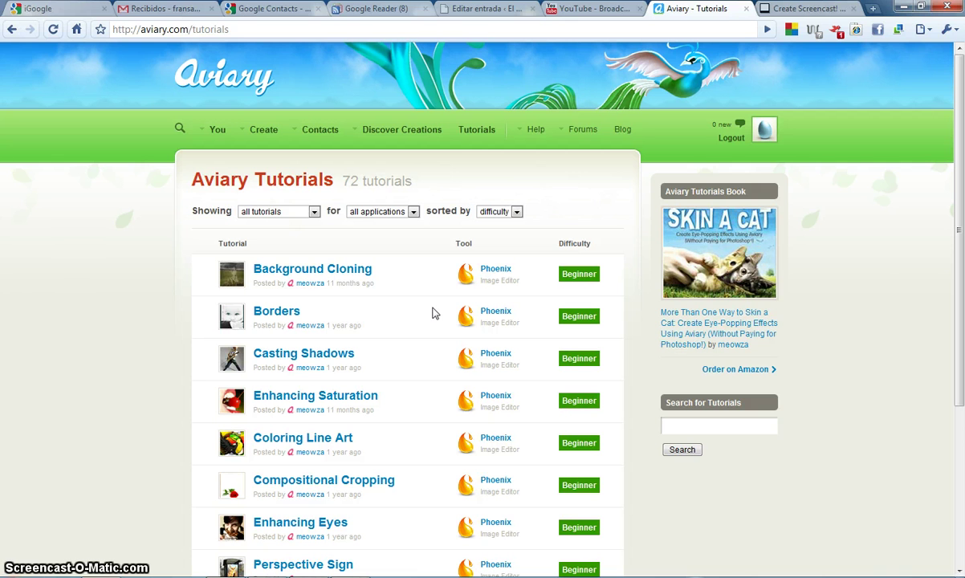
Request the account's dashboard and open the account's own profile page
mouse_move(215, 128)
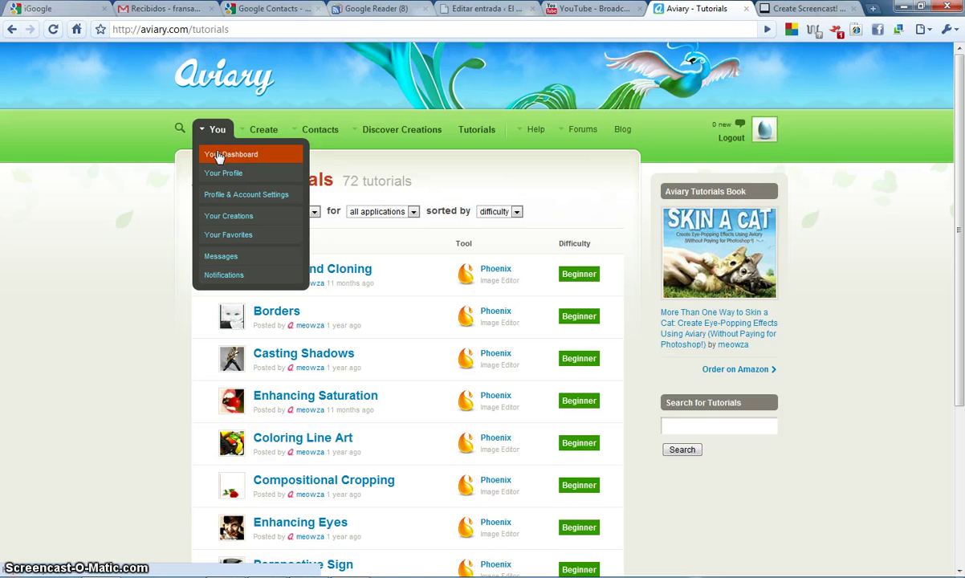
left_click(219, 159)
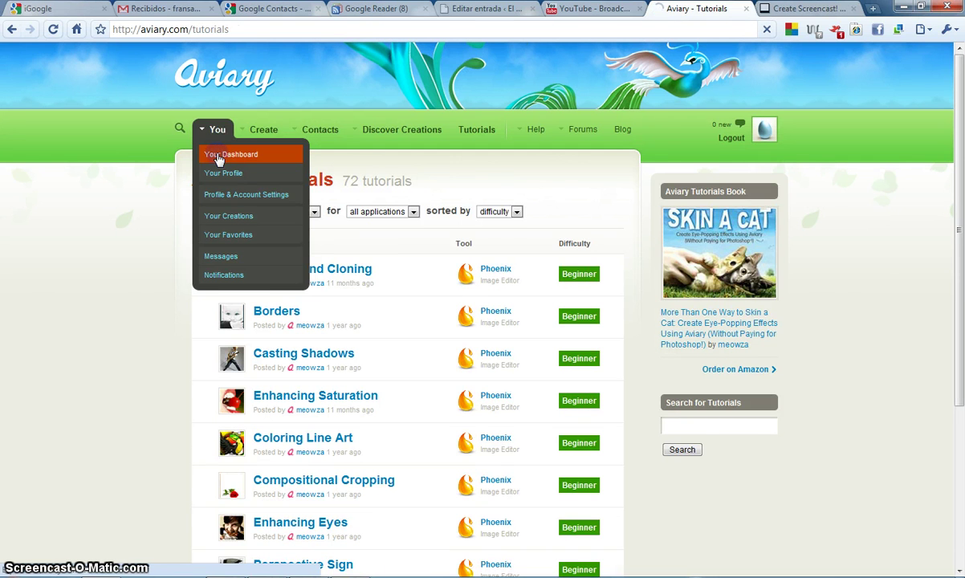
mouse_move(208, 132)
left_click(216, 177)
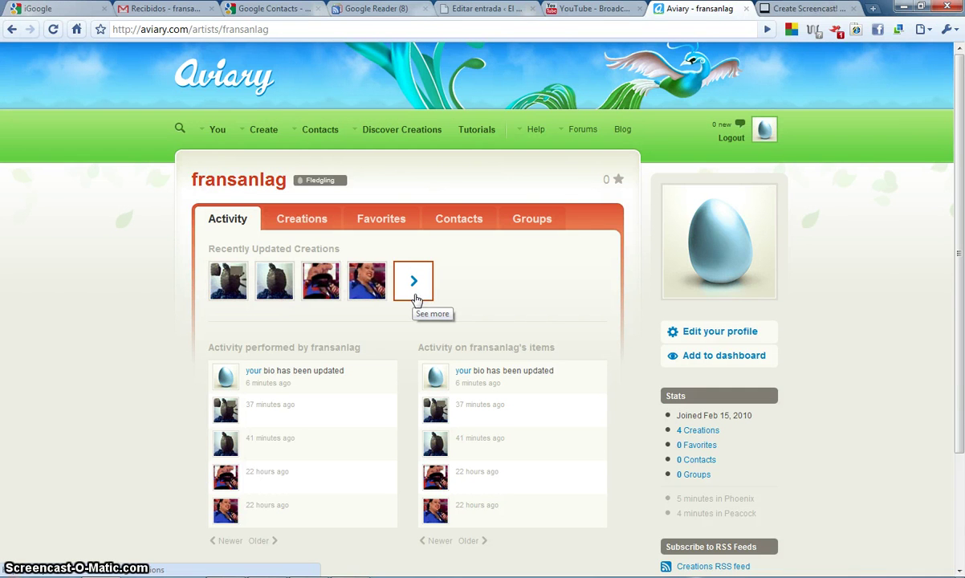
In the profile and account settings, preview the default creation watermark, return it to Disable watermark, and submit the updates
mouse_move(216, 135)
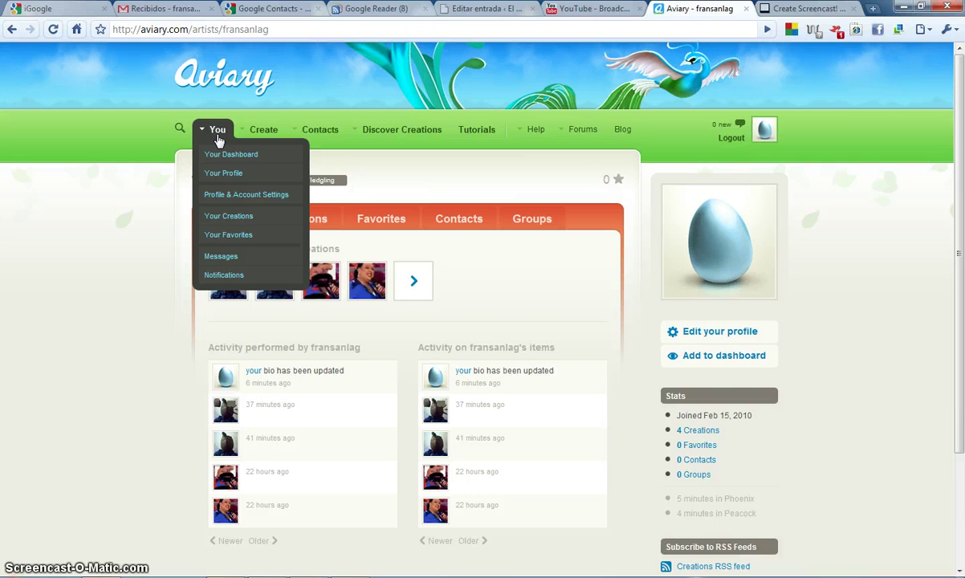
left_click(215, 200)
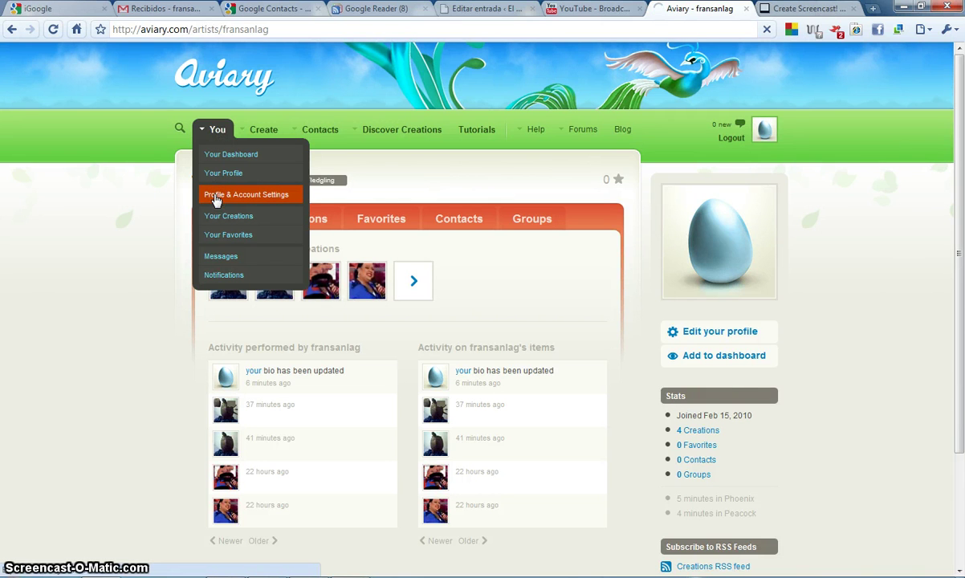
scroll(526, 319, "down", 1)
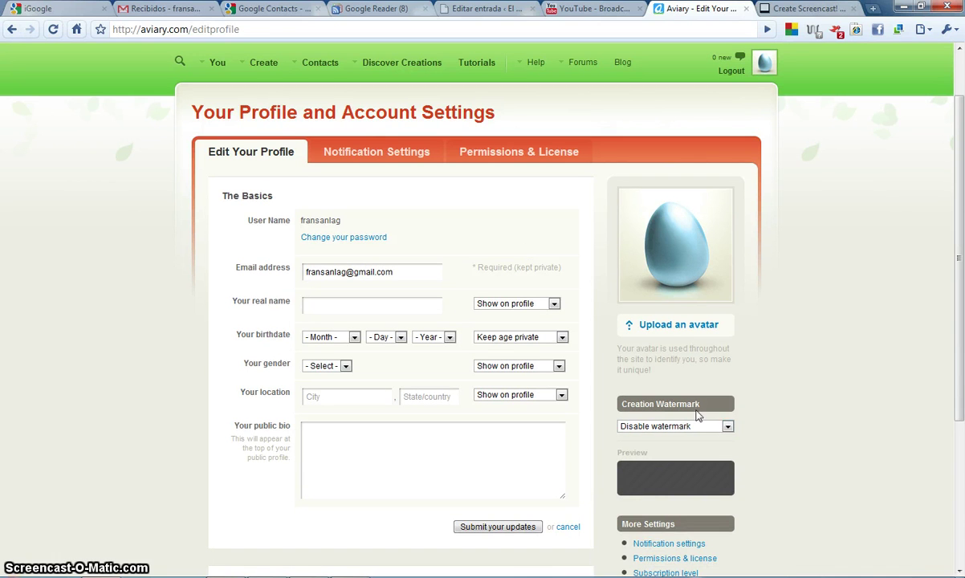
left_click(728, 427)
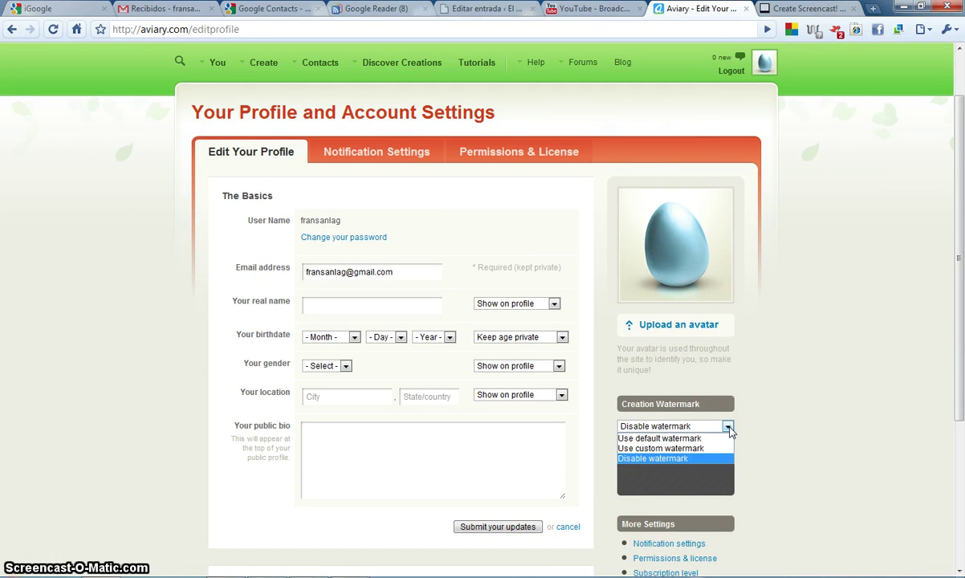
left_click(673, 439)
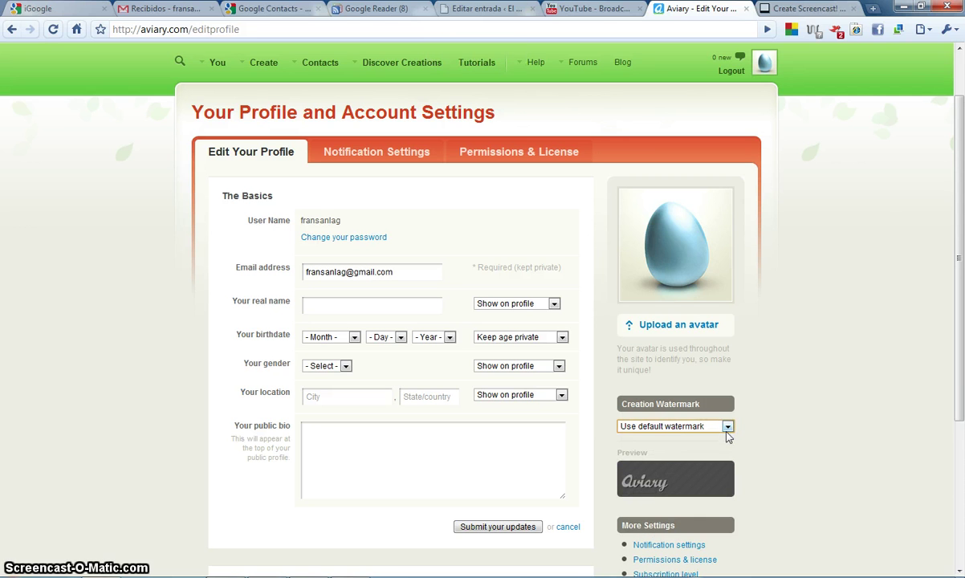
left_click(727, 427)
left_click(670, 456)
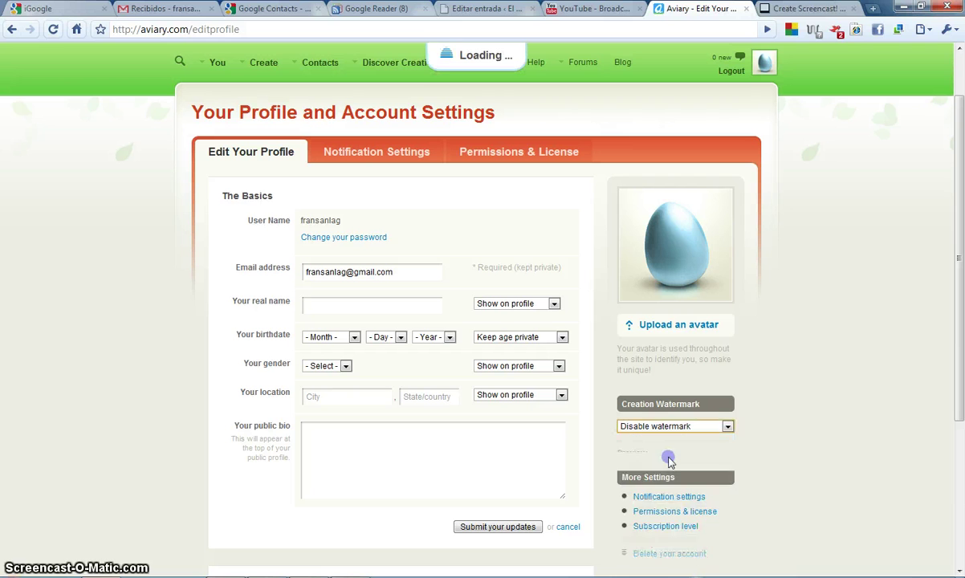
left_click(501, 529)
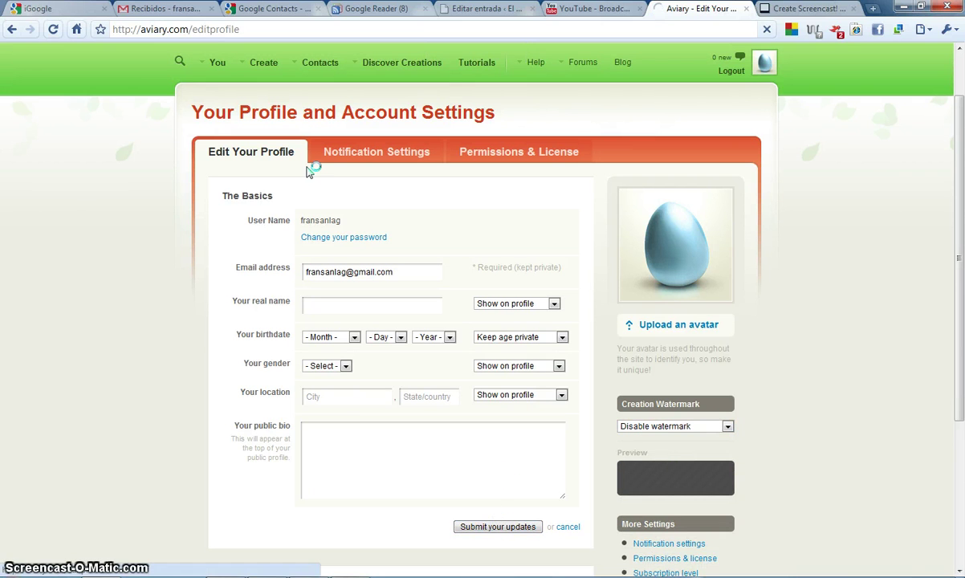
Return to the account's profile page and open the page for uploading a file
mouse_move(227, 77)
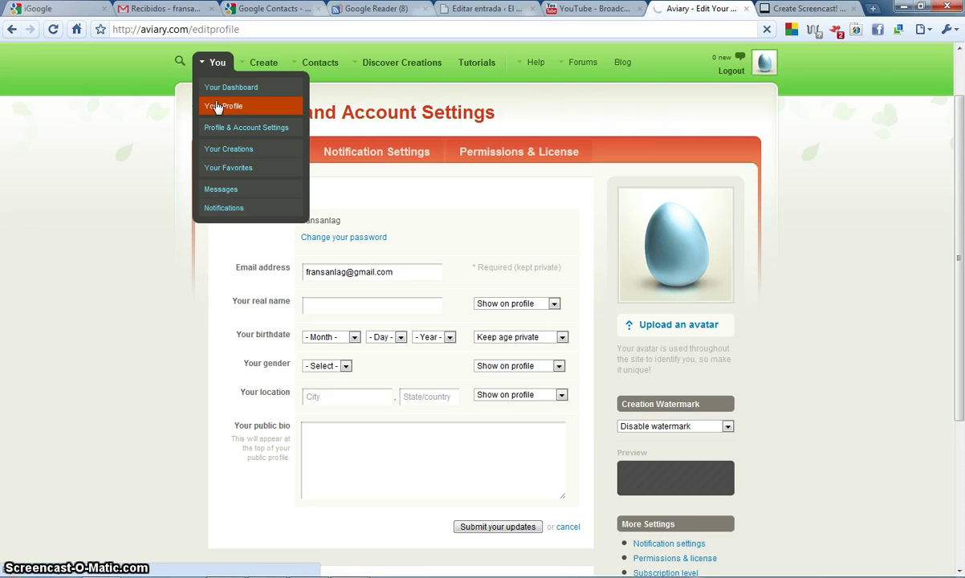
left_click(217, 107)
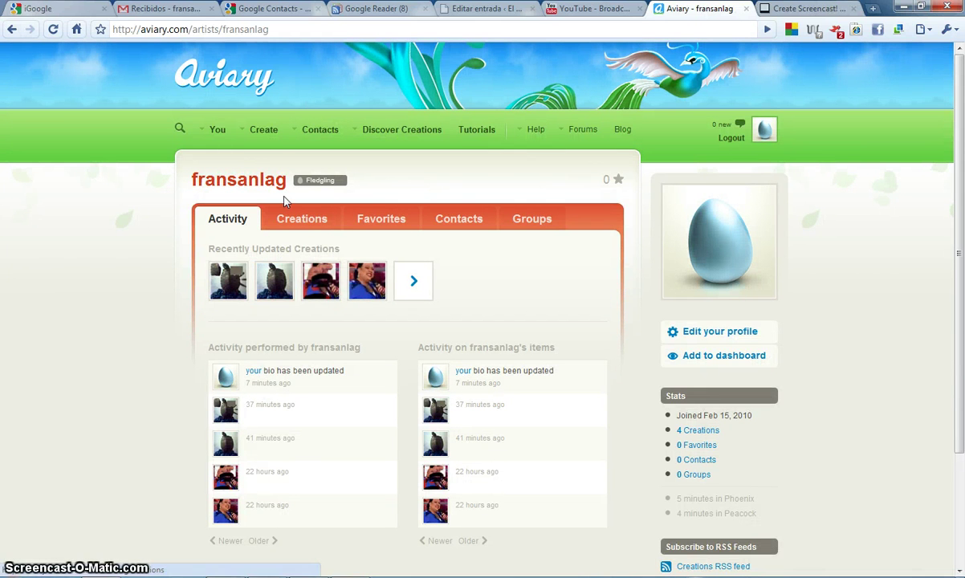
mouse_move(264, 131)
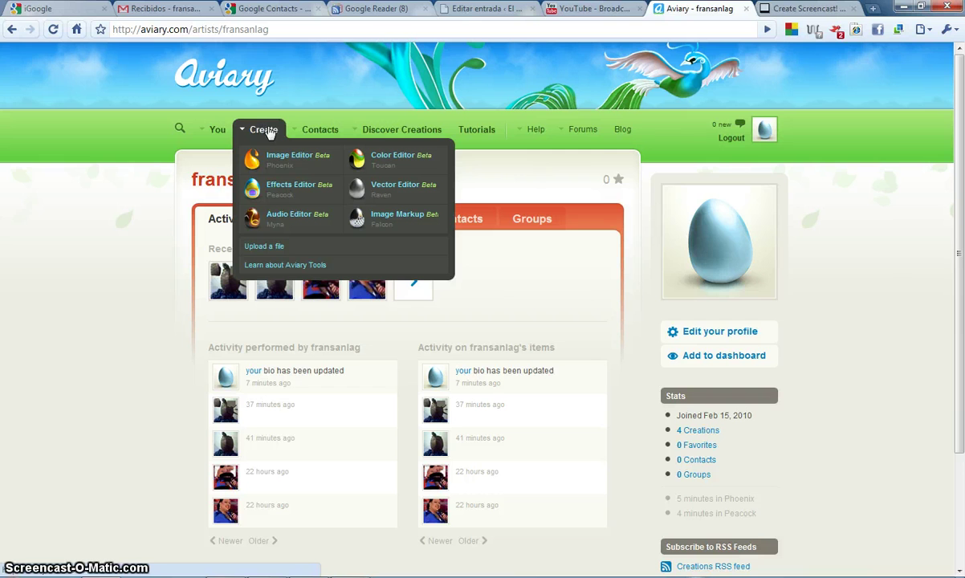
left_click(270, 251)
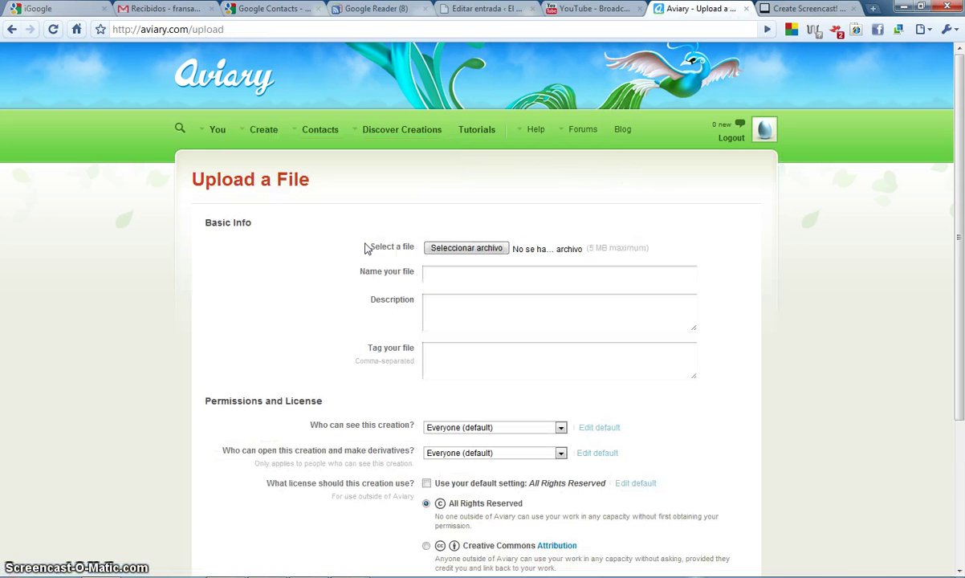
Select the image "Paqui escapista" from the "Fotos de móvil" folder of the pictures library as the upload file
left_click(449, 256)
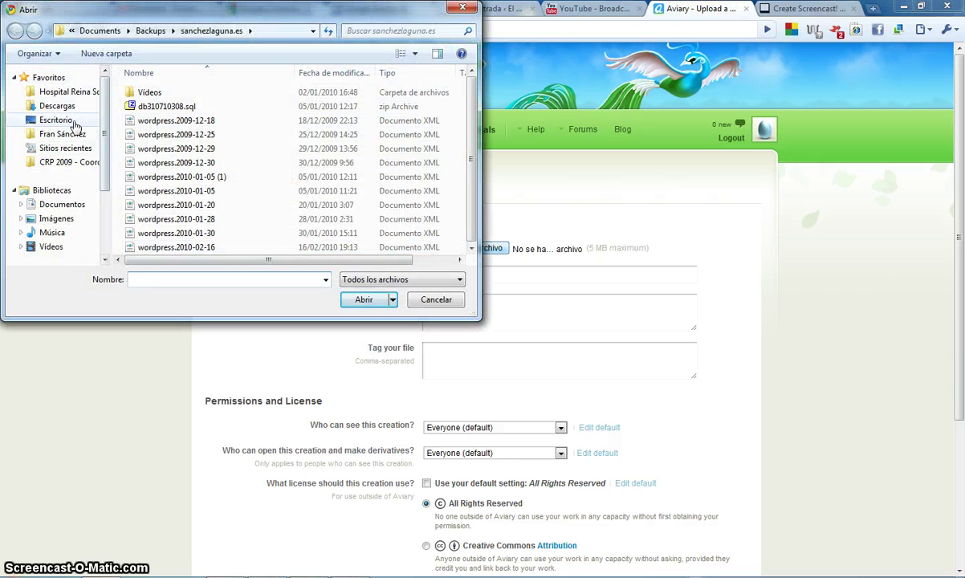
left_click(46, 220)
double_click(203, 128)
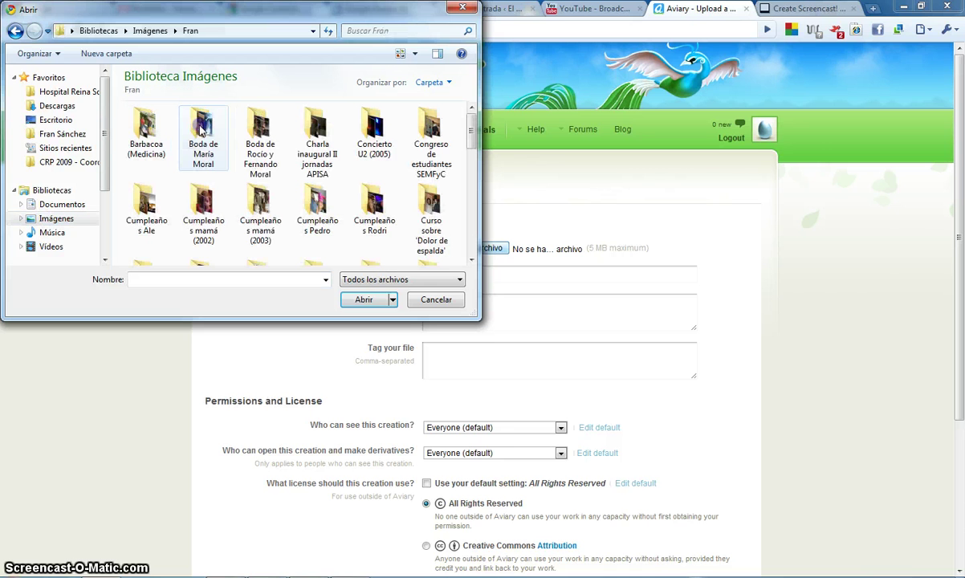
left_click(472, 262)
double_click(205, 218)
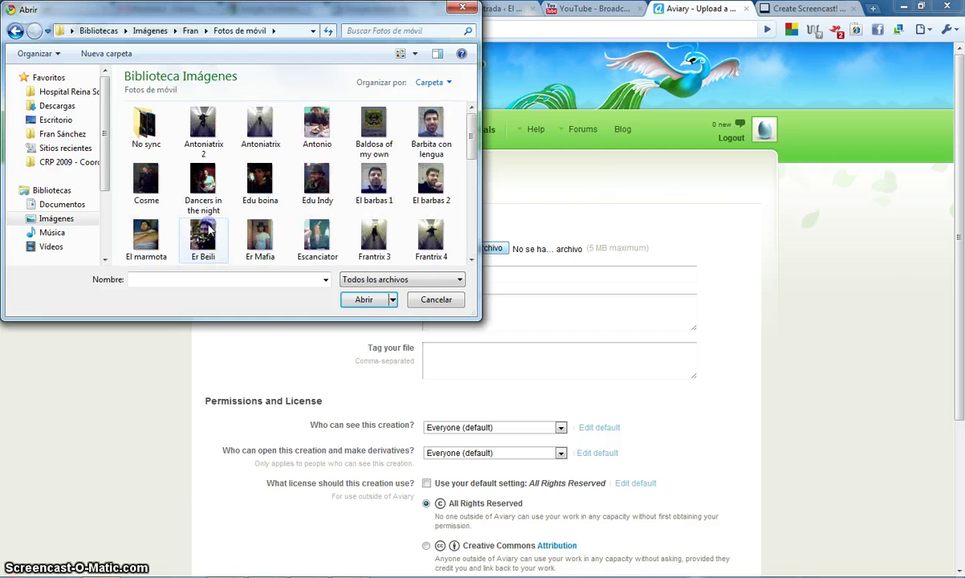
left_click(471, 259)
left_click(470, 259)
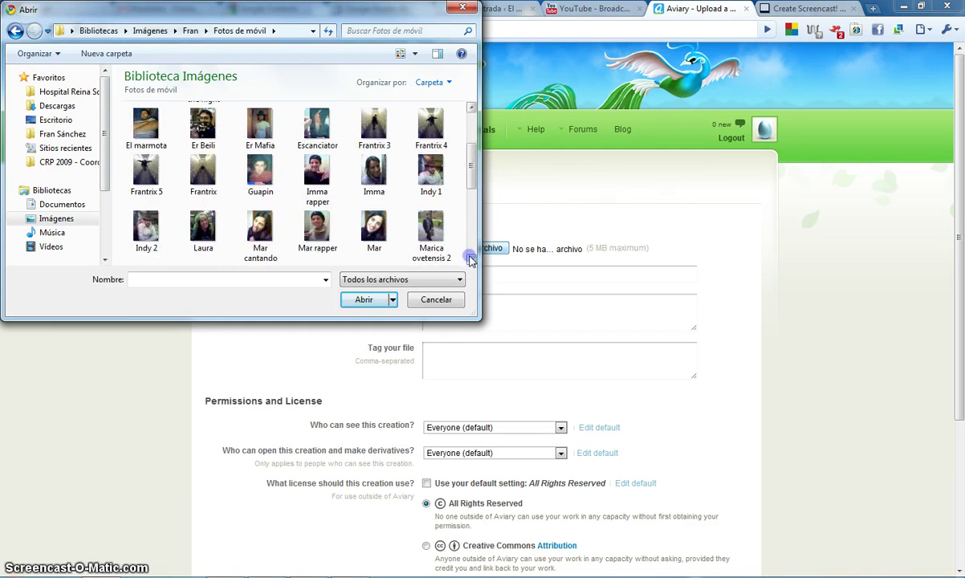
left_click(471, 259)
left_click(470, 258)
left_click(470, 259)
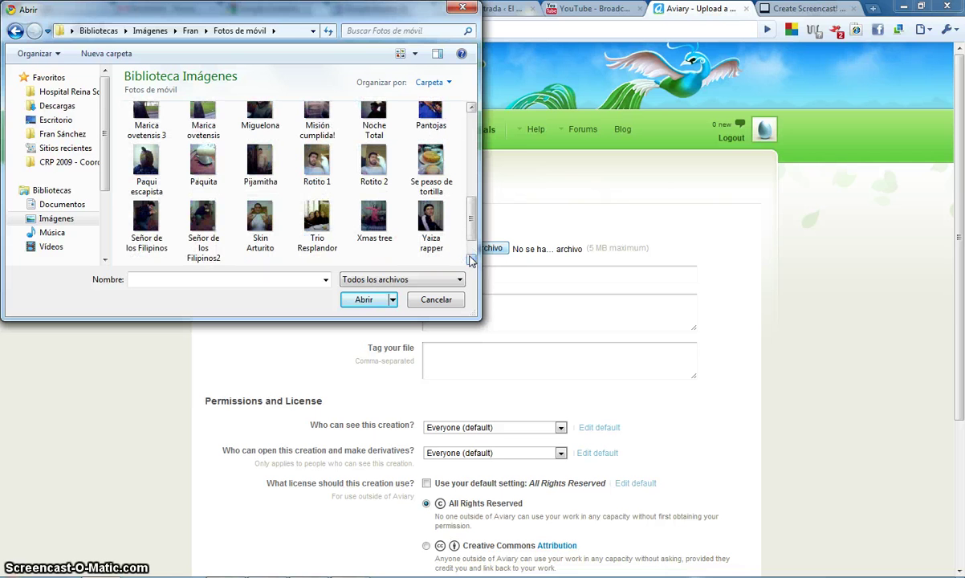
double_click(138, 151)
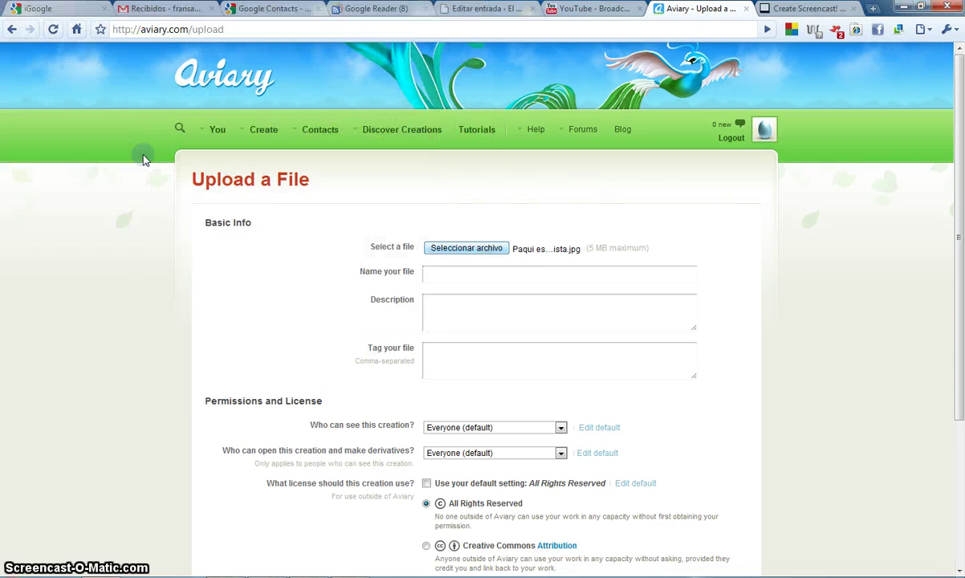
Name the file "Paquita 2", describe it as "Probando" and tag it "tortuga"
left_click(465, 274)
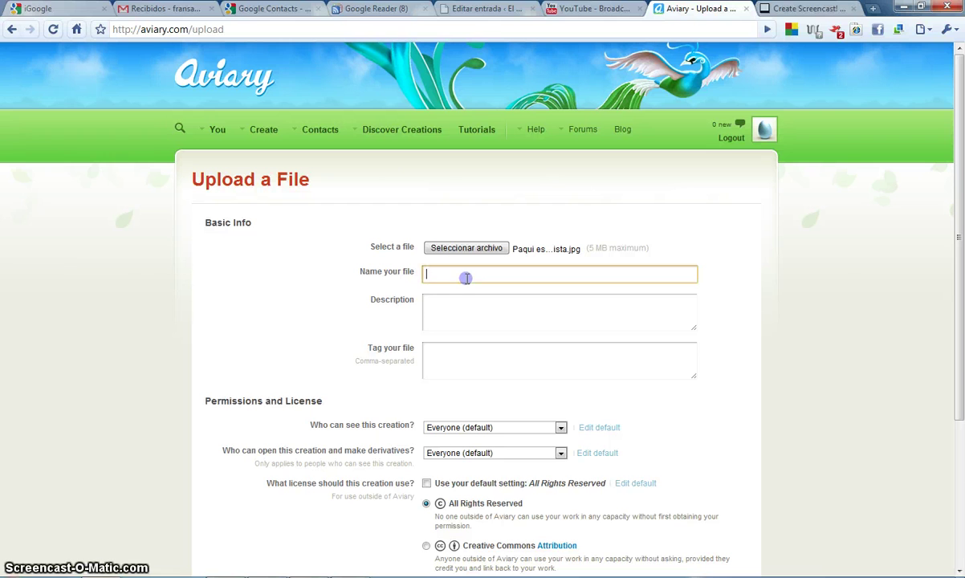
type("Paquita 2")
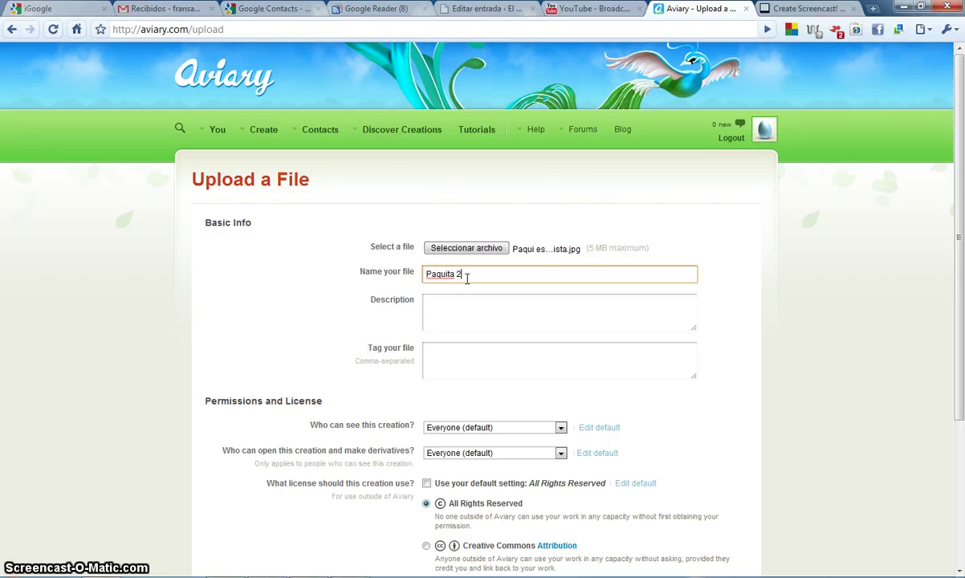
left_click(459, 305)
type("Probando")
left_click(453, 366)
left_click(453, 367)
type("tortuga")
left_click(355, 368)
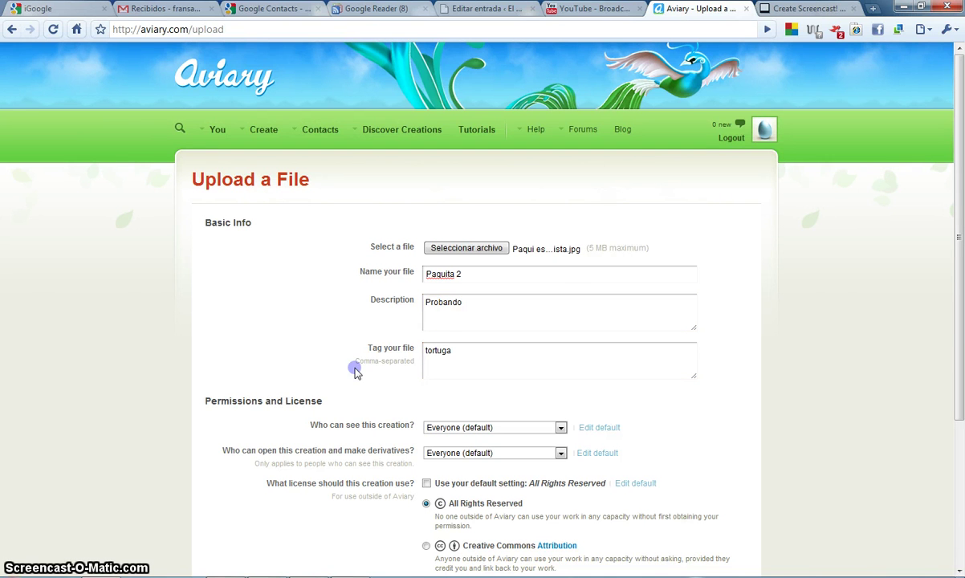
Keep the viewing and derivative permissions at Everyone (default) and choose the Creative Commons Attribution license
scroll(355, 369, "down", 3)
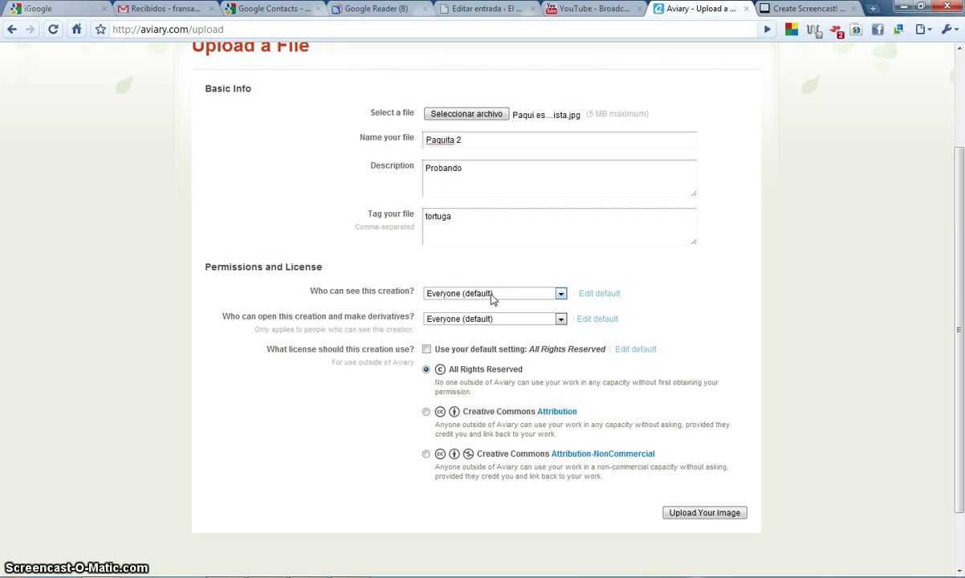
left_click(559, 295)
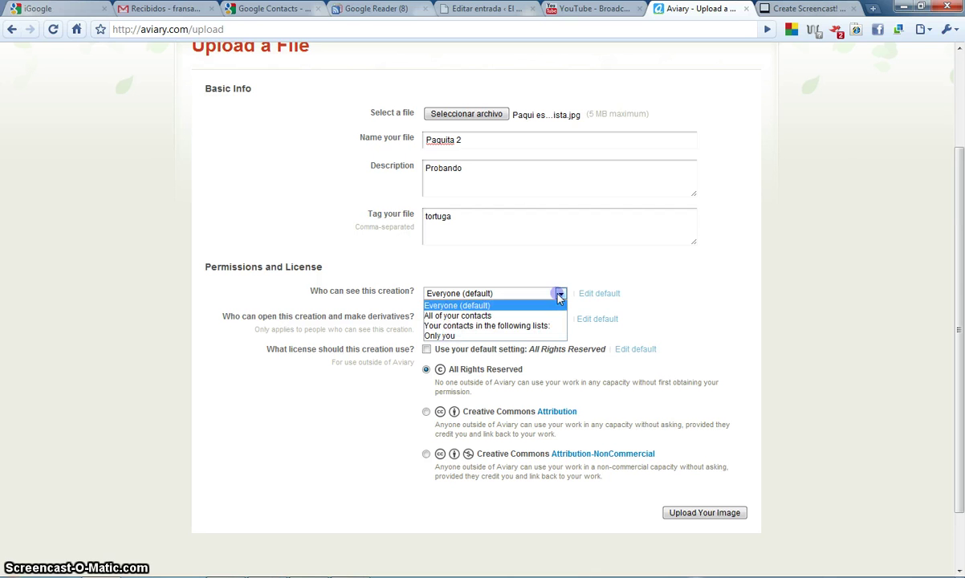
left_click(515, 305)
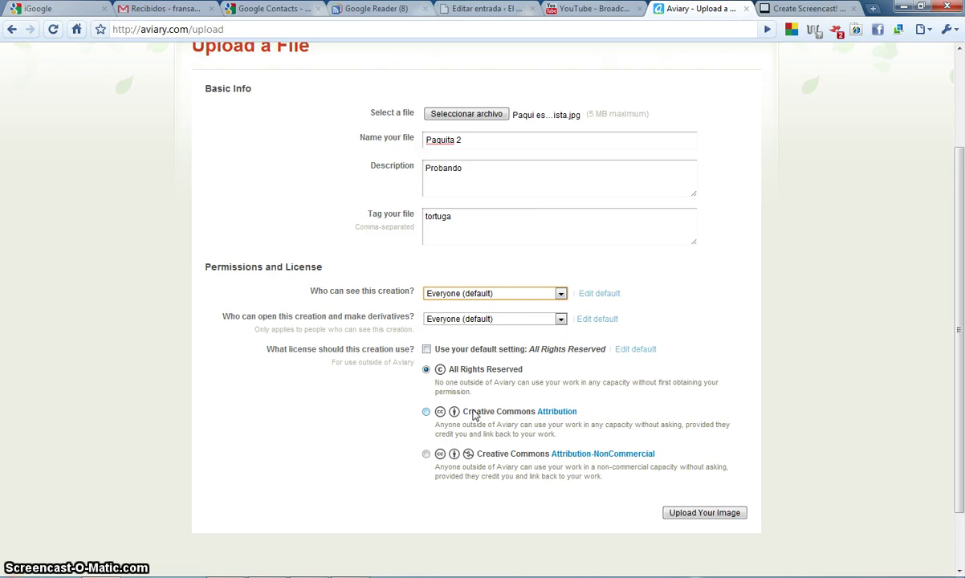
left_click(426, 412)
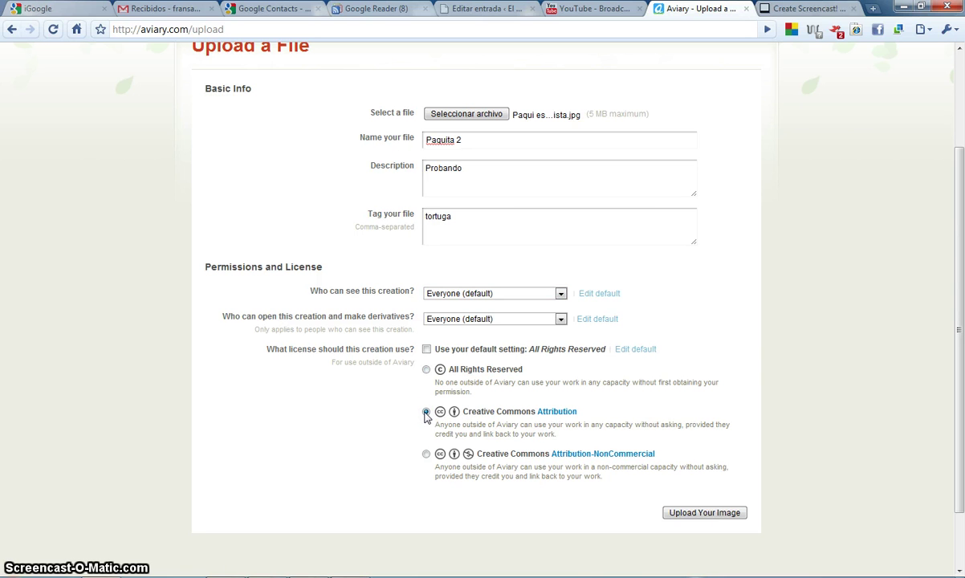
left_click(560, 319)
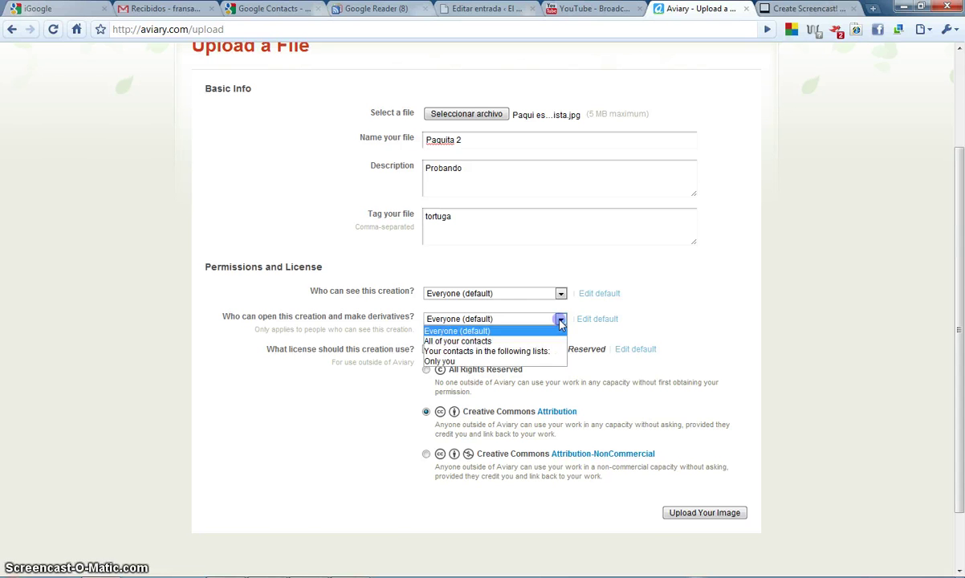
left_click(561, 324)
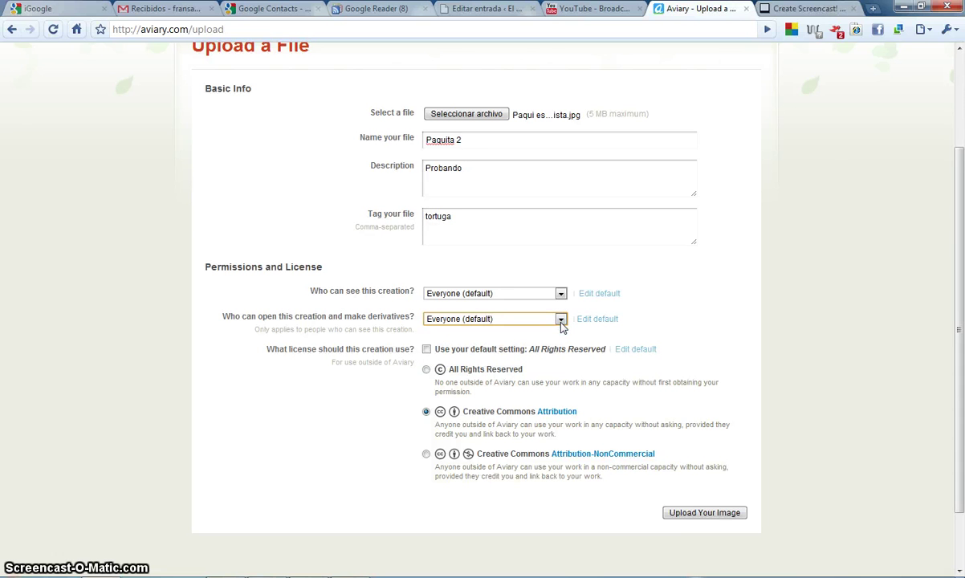
Upload the image and open the uploaded creation in the Image Editor
left_click(679, 518)
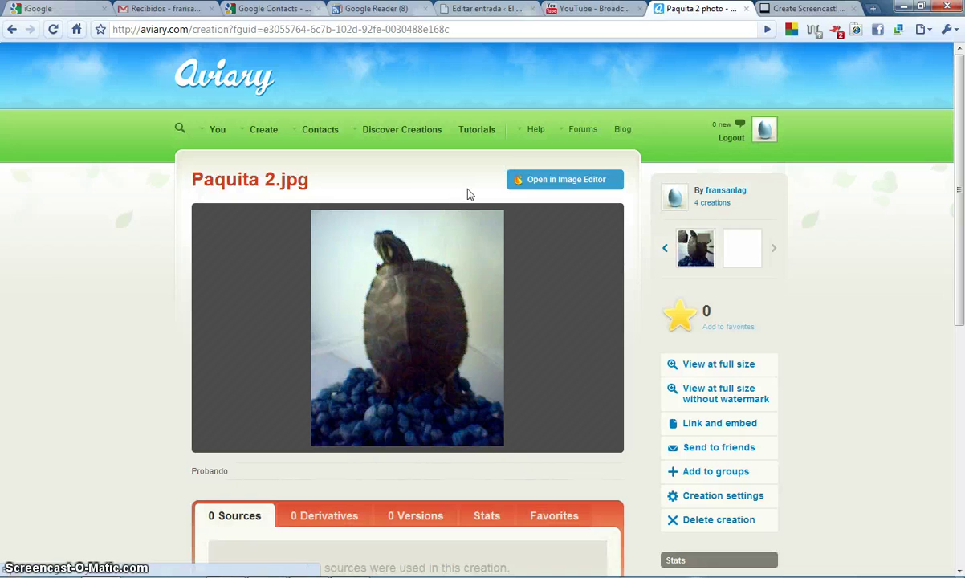
mouse_move(514, 191)
left_click(545, 187)
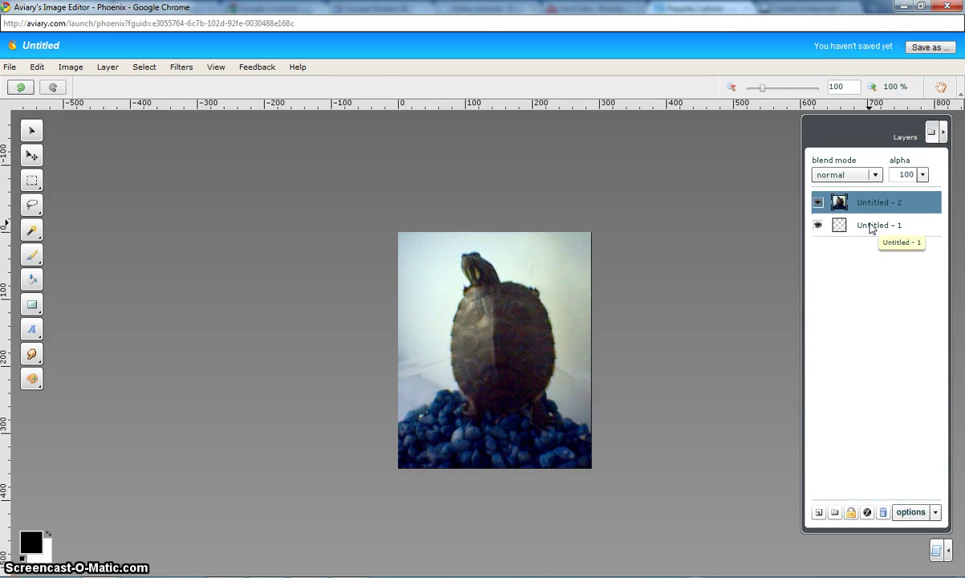
left_click(177, 71)
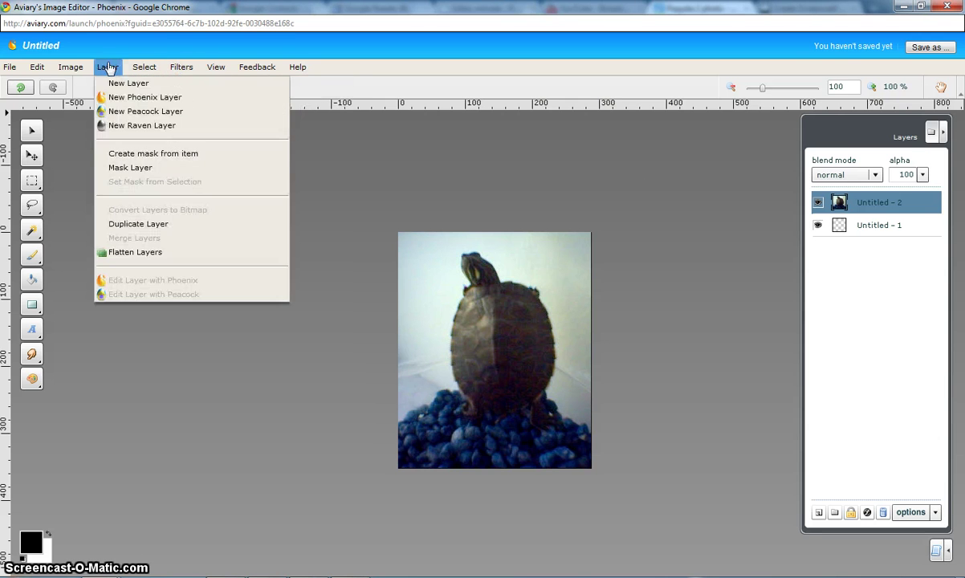
mouse_move(42, 70)
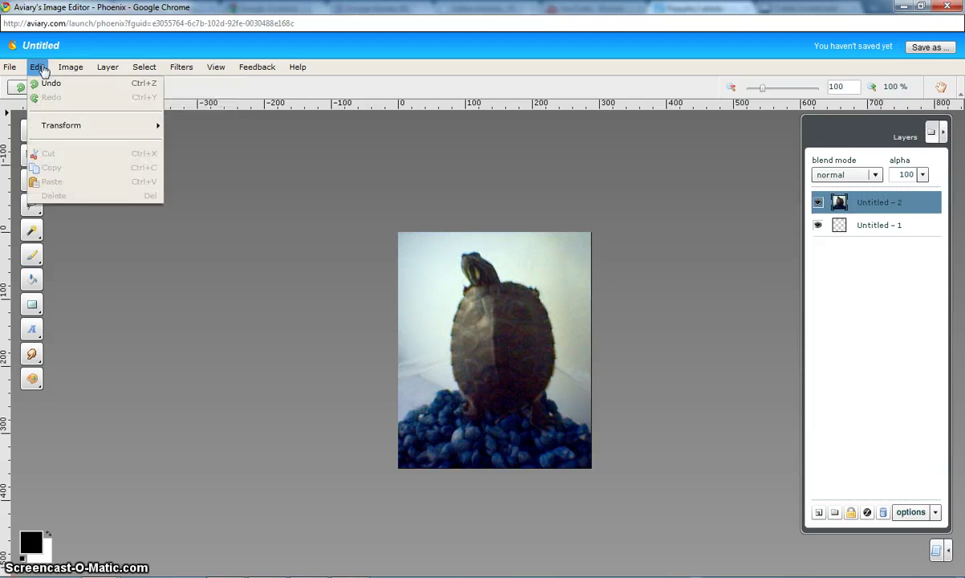
left_click(43, 70)
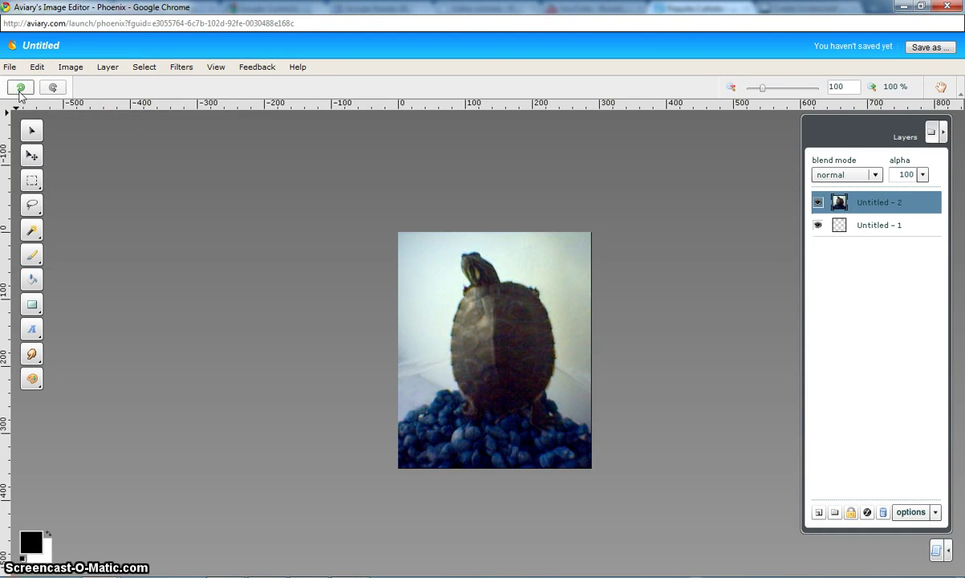
left_click(32, 182)
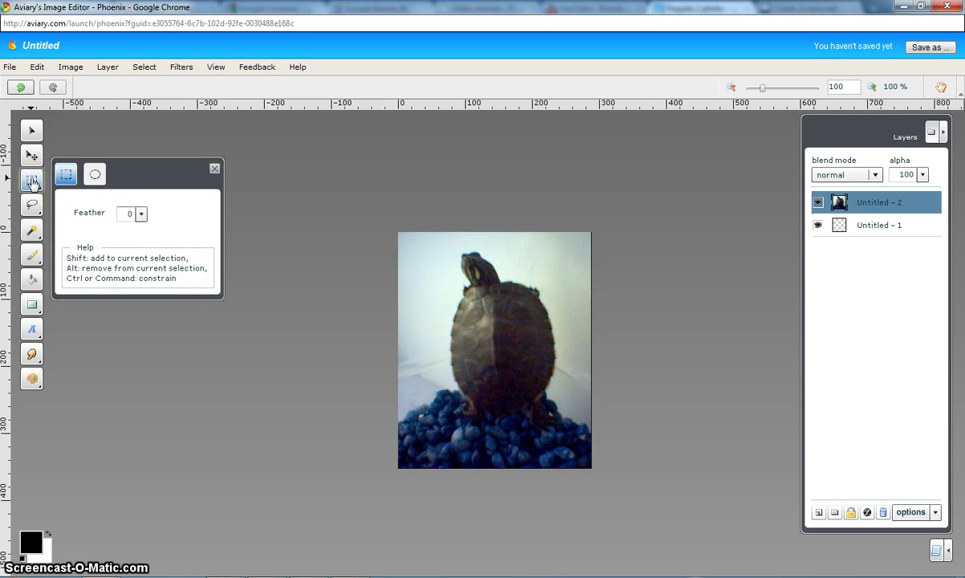
left_click(214, 169)
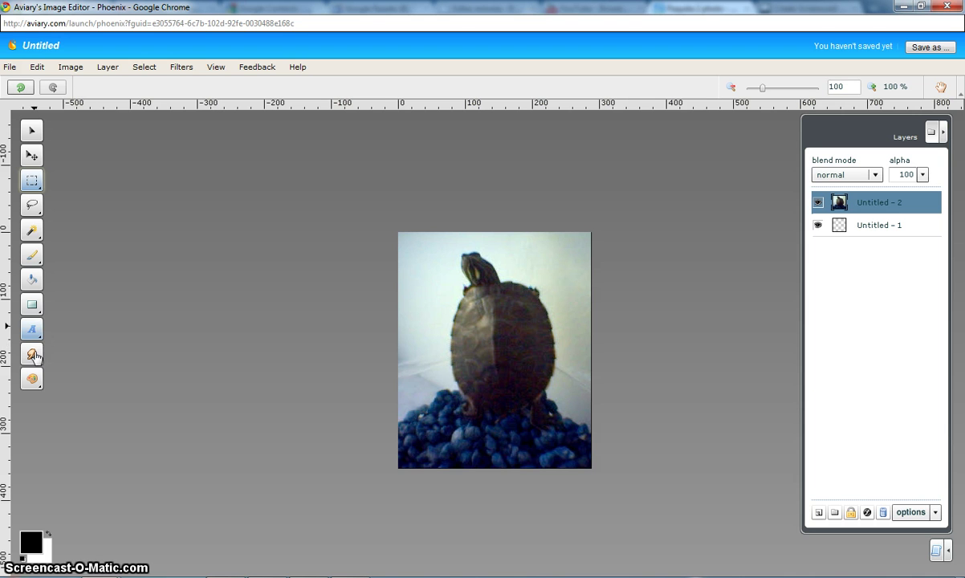
Set the brush size to 1 and draw a looping black freehand line on the background beside the turtle's head
left_click(33, 253)
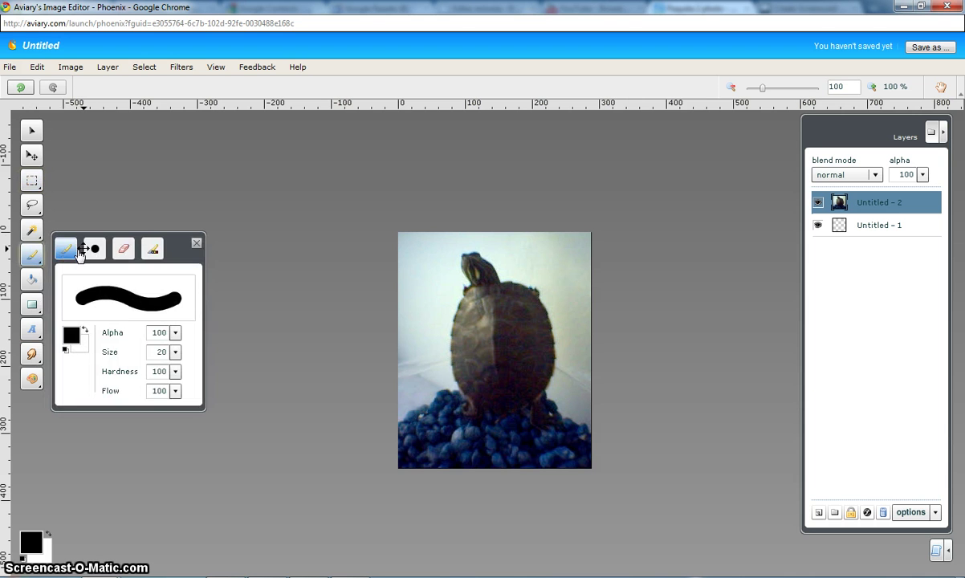
left_click(175, 352)
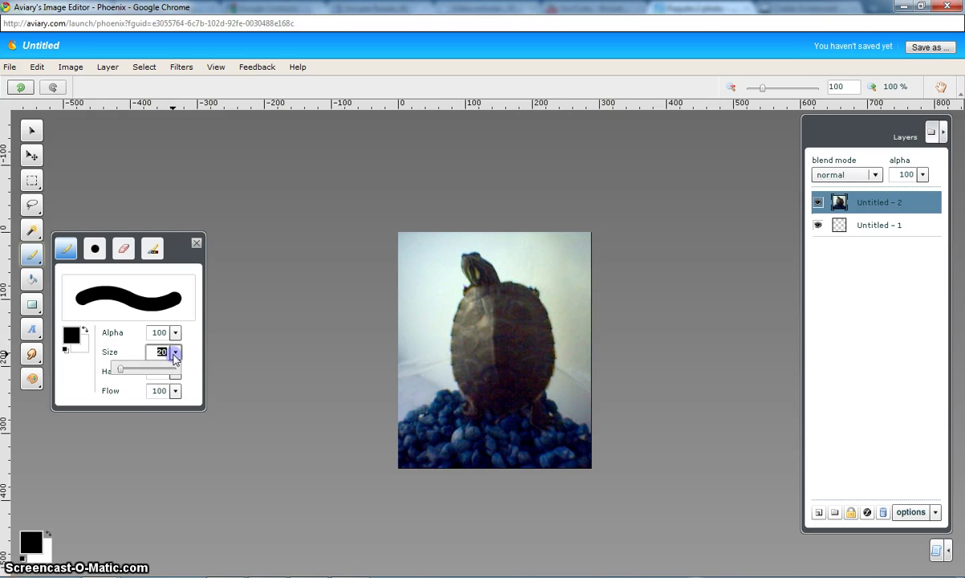
left_click_drag(122, 371, 108, 368)
mouse_move(430, 256)
left_mouse_down()
mouse_move(409, 269)
mouse_move(416, 300)
mouse_move(446, 260)
mouse_move(506, 240)
mouse_move(467, 240)
mouse_move(426, 277)
mouse_move(421, 324)
left_mouse_up()
Change the brush colour to red c7181b and draw a short stroke in the photo's upper-right background
left_click(67, 337)
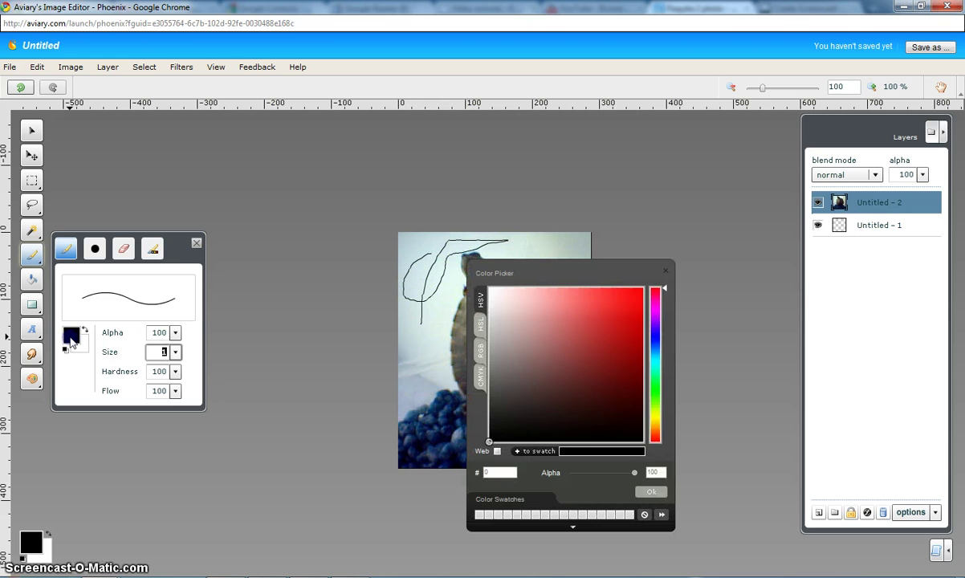
left_click(625, 322)
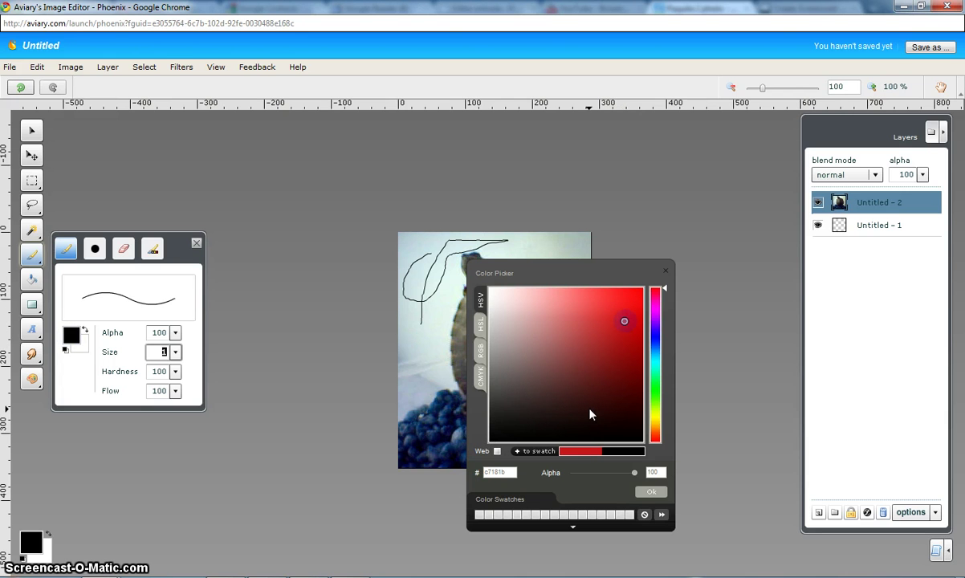
left_click(650, 491)
left_click_drag(569, 279, 538, 249)
left_click(196, 243)
Add a two-line text reading "Hola" and "ddfk" in 16-point black Arial beside the turtle's shell
left_click(32, 329)
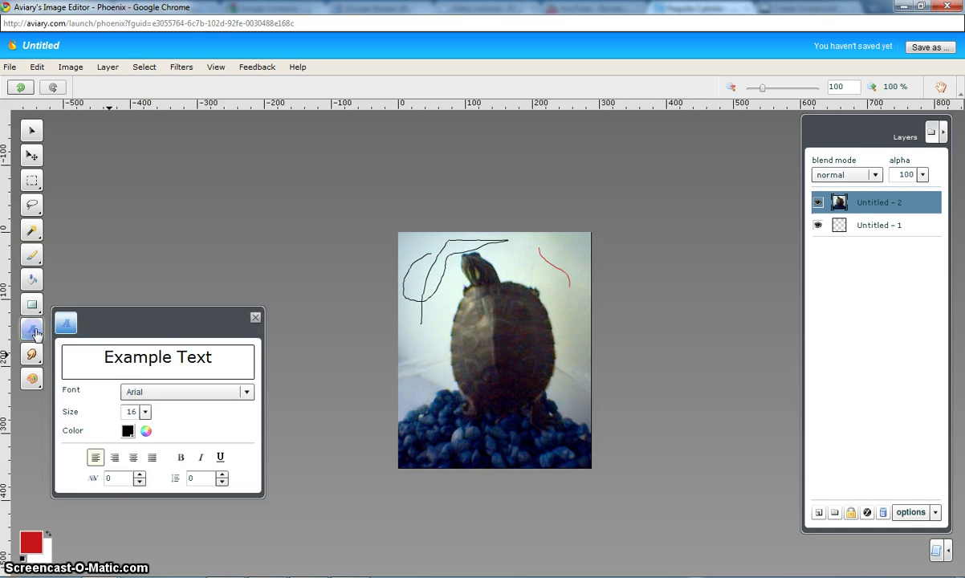
left_click(413, 334)
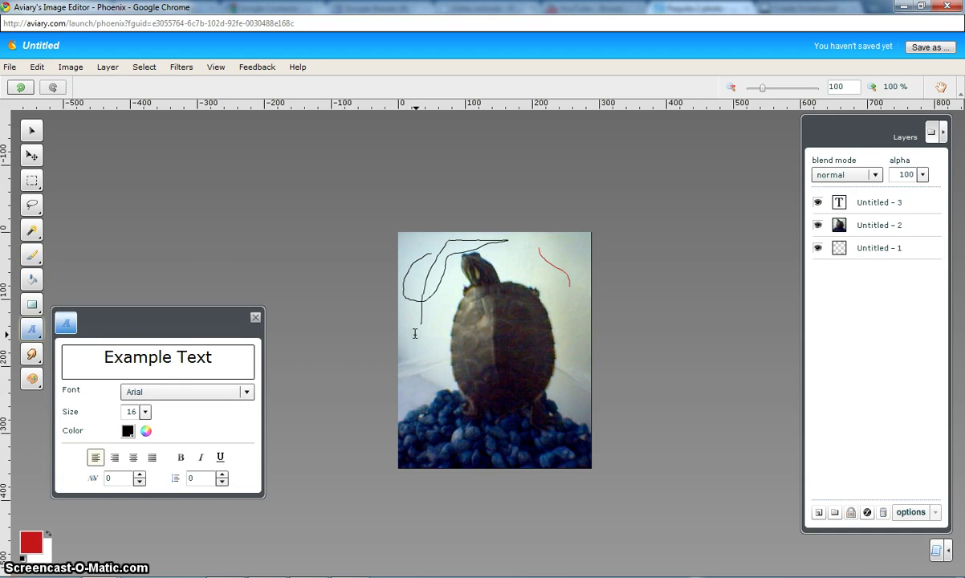
type("Hola")
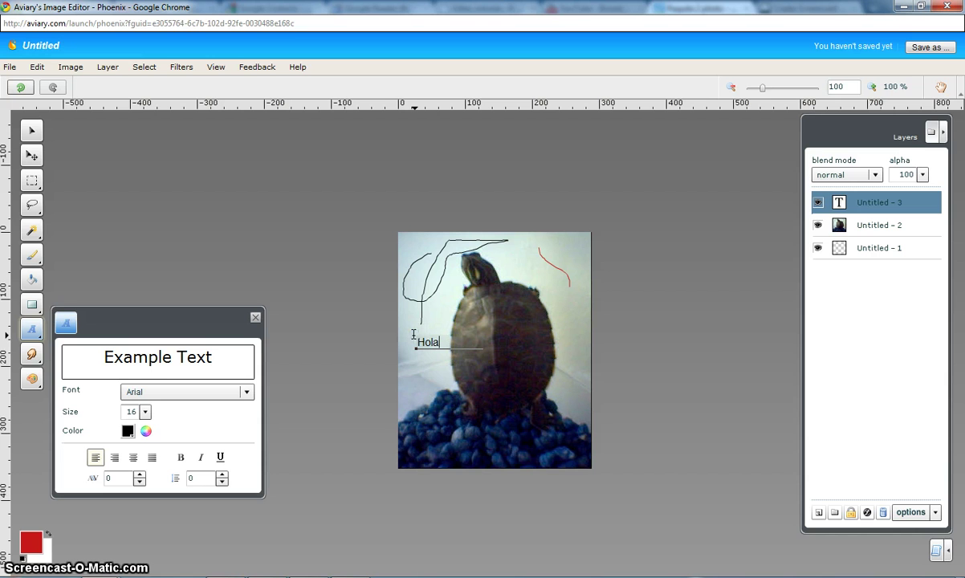
key("Return")
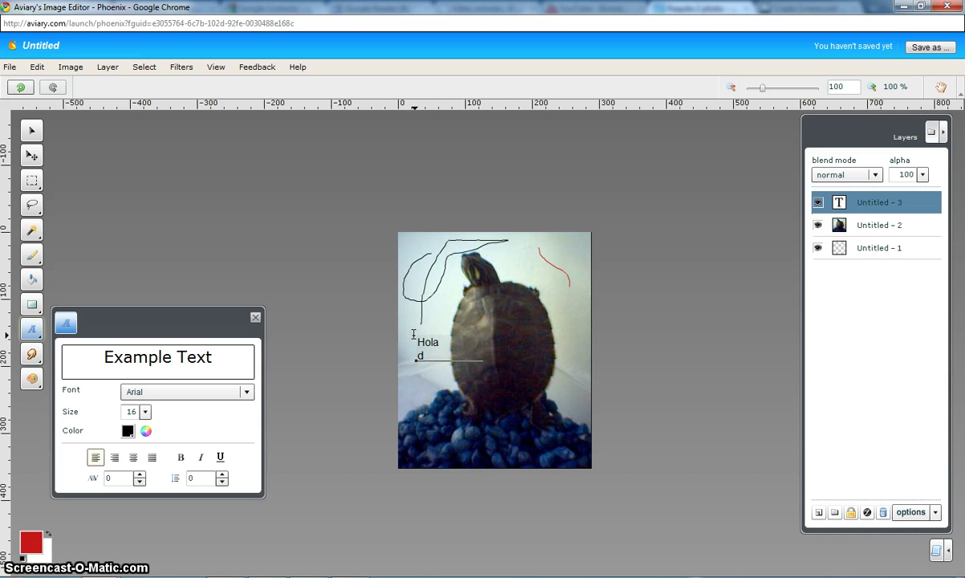
type("ddfk")
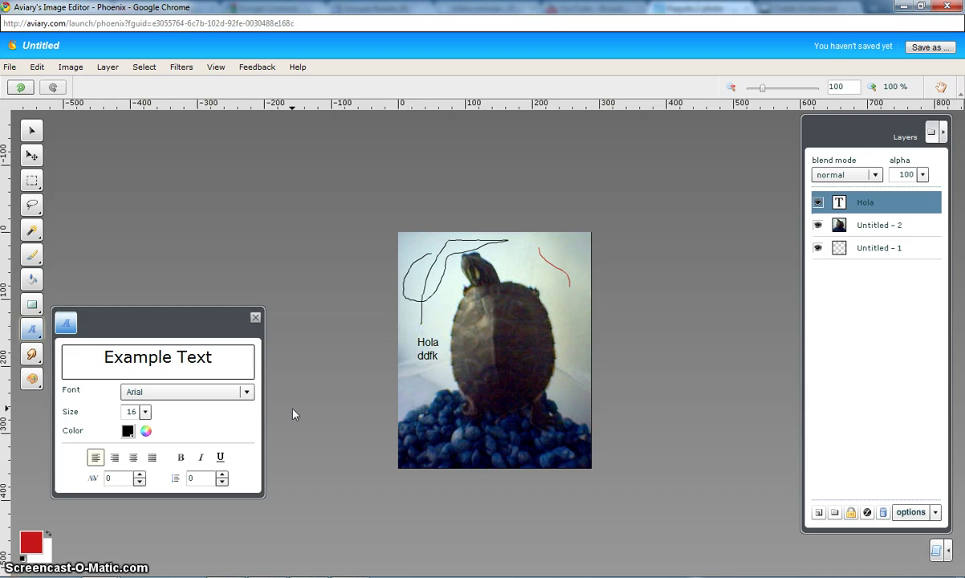
left_click(256, 317)
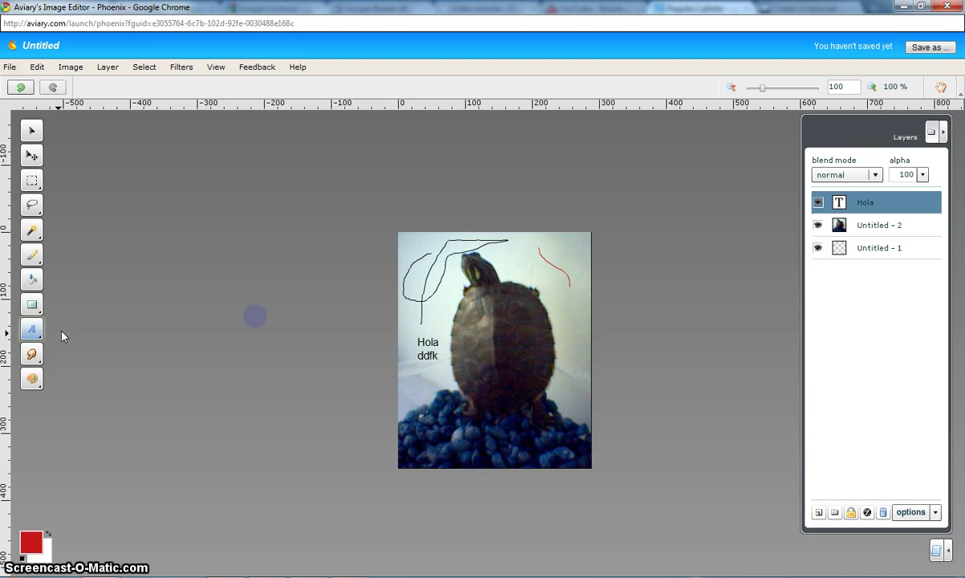
Smudge the upper-right edge of the turtle's shell on the photo layer Untitled - 2
left_click(32, 355)
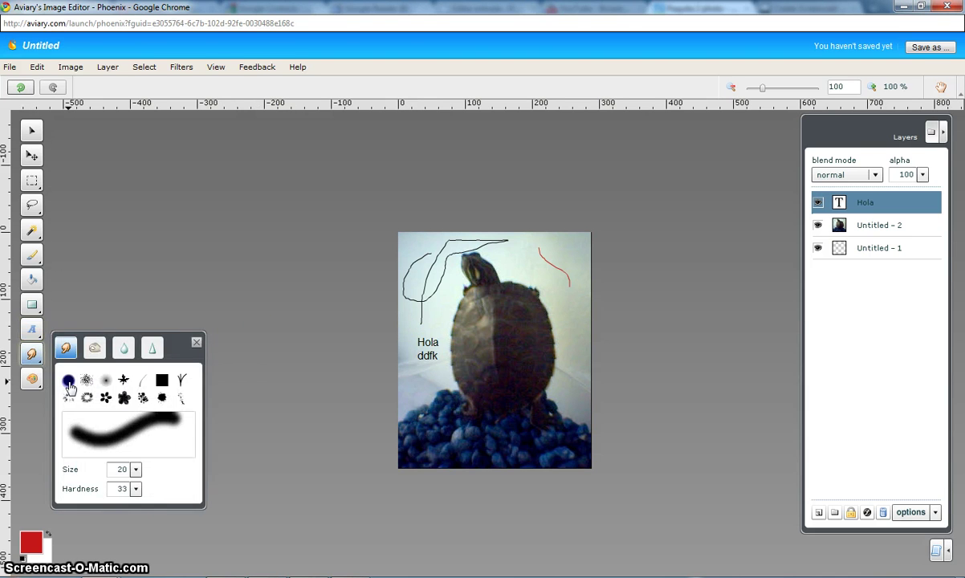
left_click(107, 382)
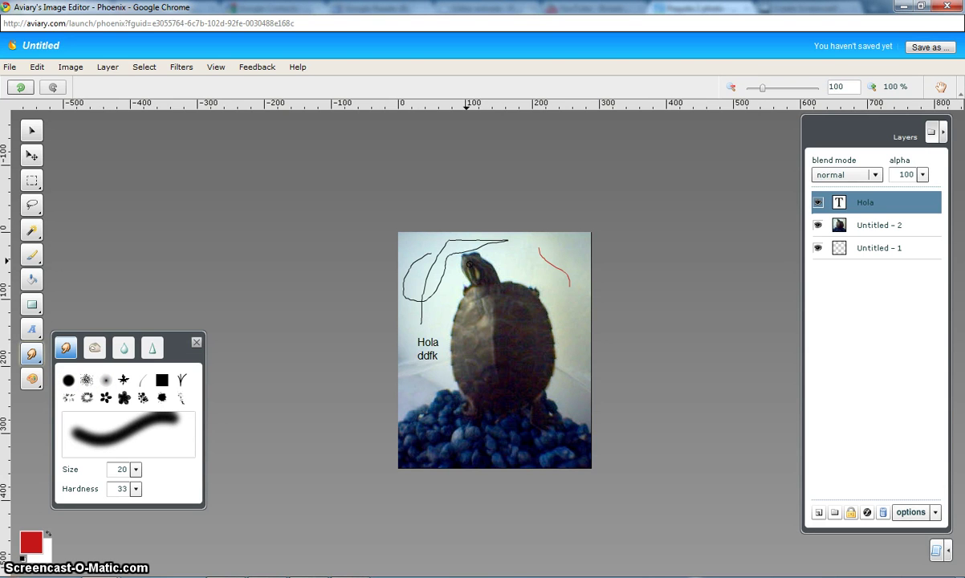
left_click(851, 225)
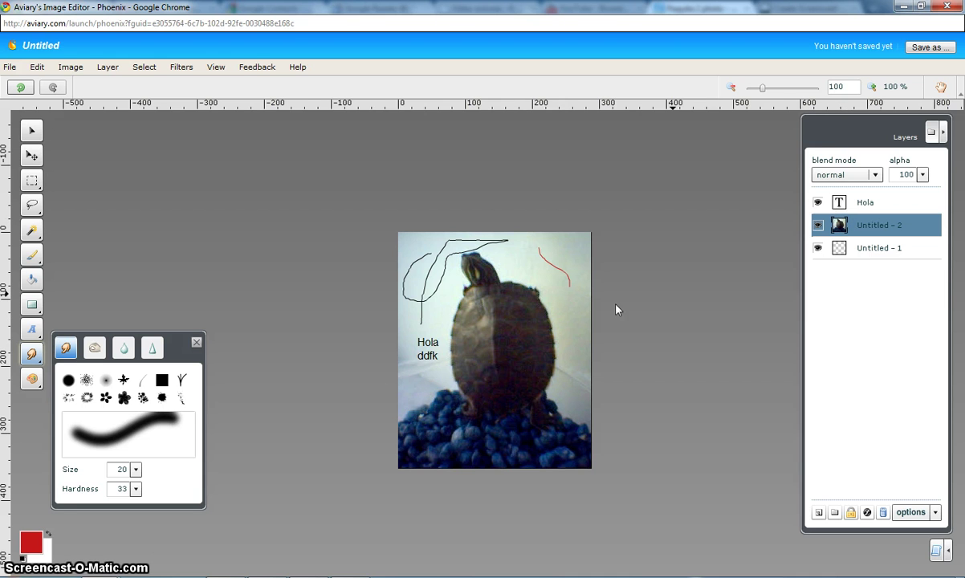
left_click(858, 205)
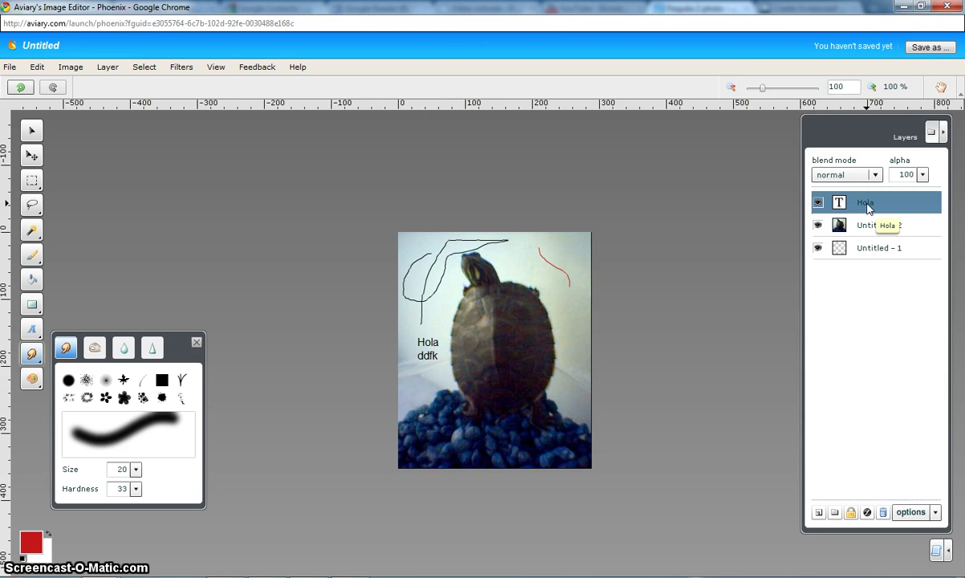
left_click(859, 224)
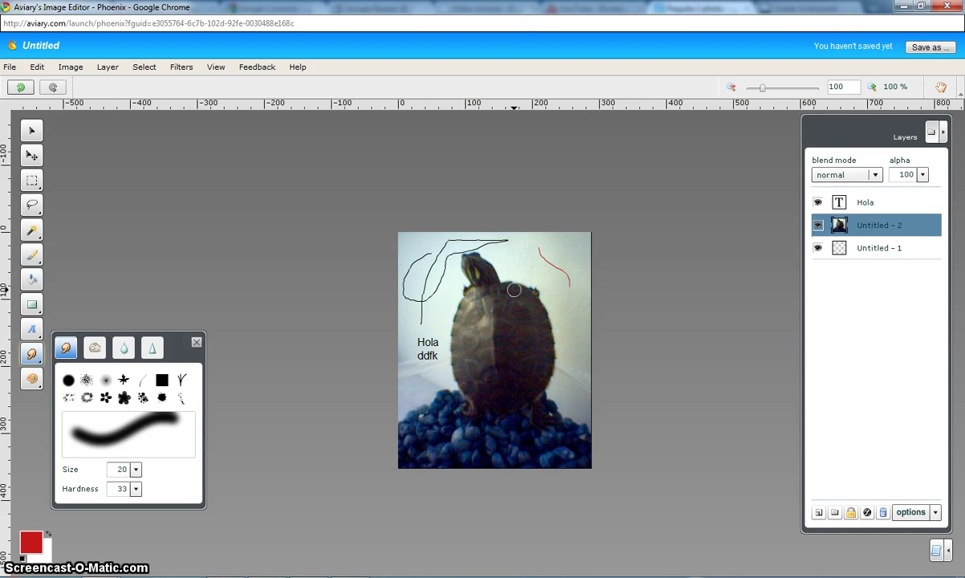
mouse_move(515, 263)
left_mouse_down()
mouse_move(515, 298)
mouse_move(498, 275)
mouse_move(515, 269)
mouse_move(520, 298)
mouse_move(485, 279)
mouse_move(495, 297)
mouse_move(569, 309)
left_mouse_up()
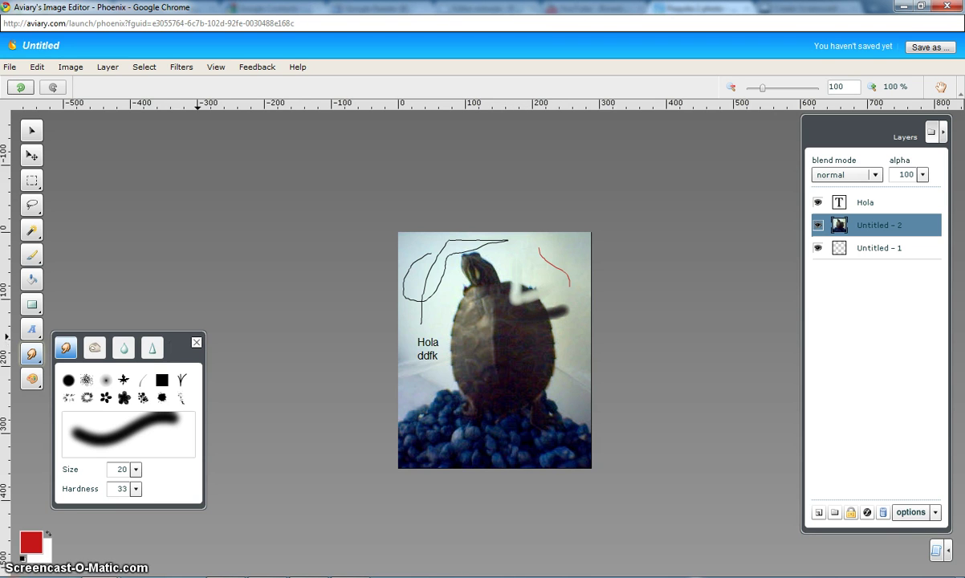
left_click(196, 344)
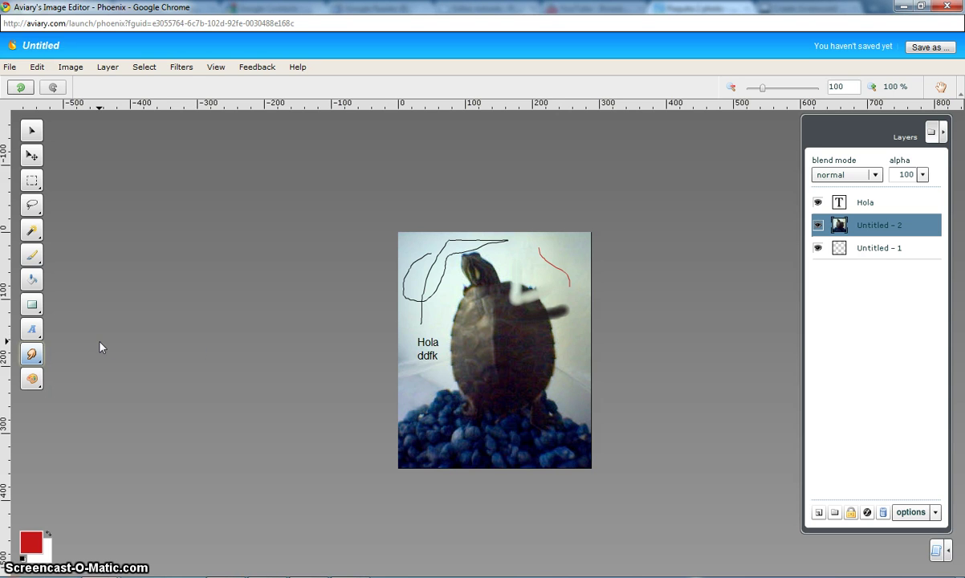
Blur part of the black freehand line on the photo layer with the Blur tool
left_click(33, 353)
left_click(124, 347)
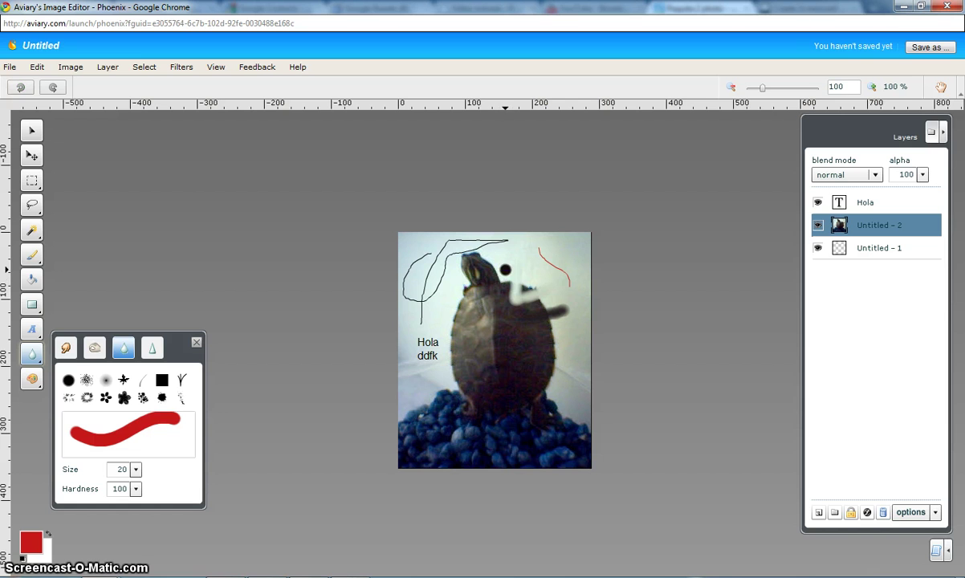
mouse_move(505, 268)
left_mouse_down()
mouse_move(475, 265)
mouse_move(475, 288)
mouse_move(431, 258)
mouse_move(409, 273)
mouse_move(414, 299)
mouse_move(415, 257)
left_mouse_up()
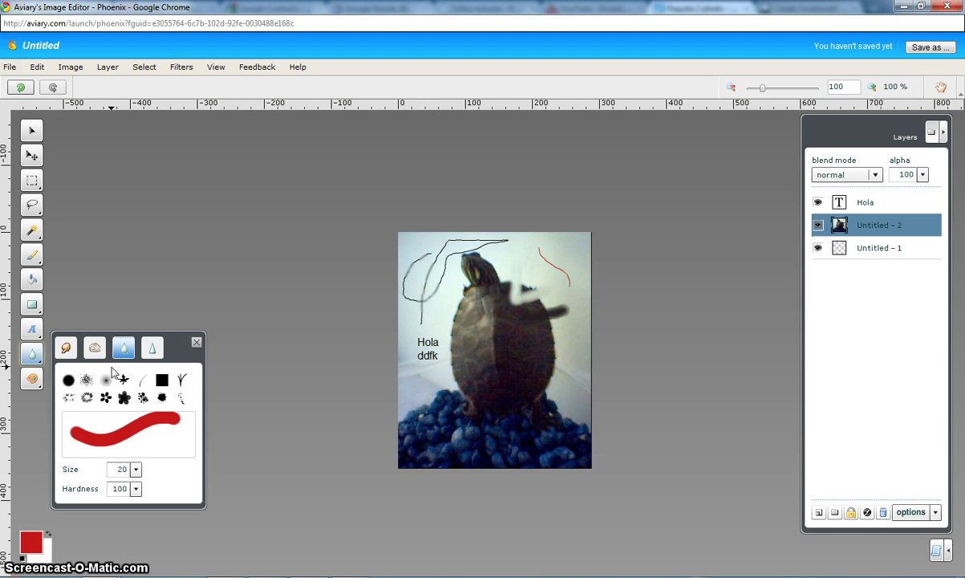
left_click(197, 343)
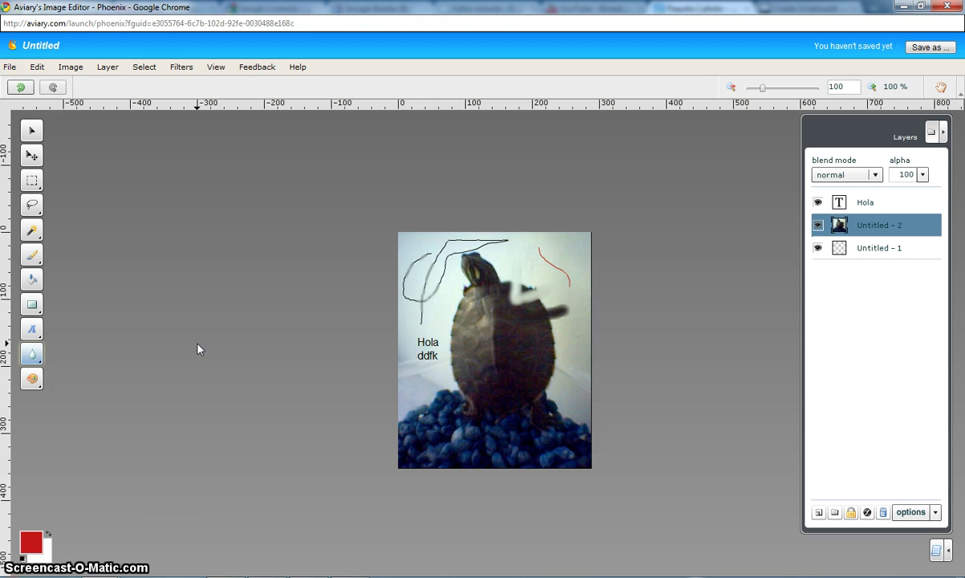
Clone part of the turtle's head and shell with the Clone Stamp onto the background beside its head, undoing a first attempt
left_click(32, 380)
left_click(95, 373)
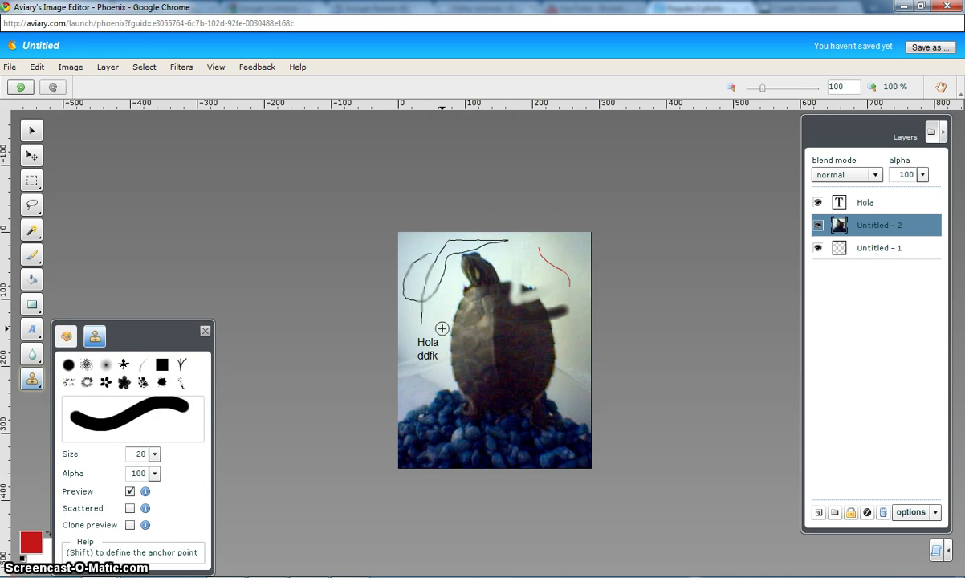
key("ctrl+z")
mouse_move(433, 294)
left_mouse_down()
mouse_move(402, 287)
mouse_move(415, 285)
mouse_move(414, 271)
mouse_move(438, 290)
mouse_move(444, 269)
mouse_move(429, 276)
mouse_move(448, 262)
mouse_move(440, 267)
left_mouse_up()
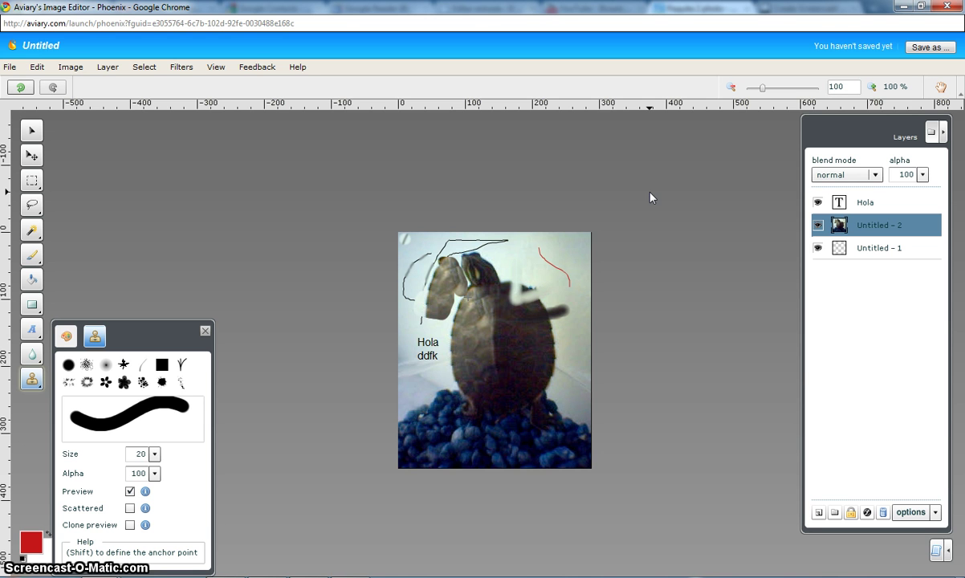
Save the image as a new creation titled "Paquita 2" with the default permissions and license
left_click(929, 47)
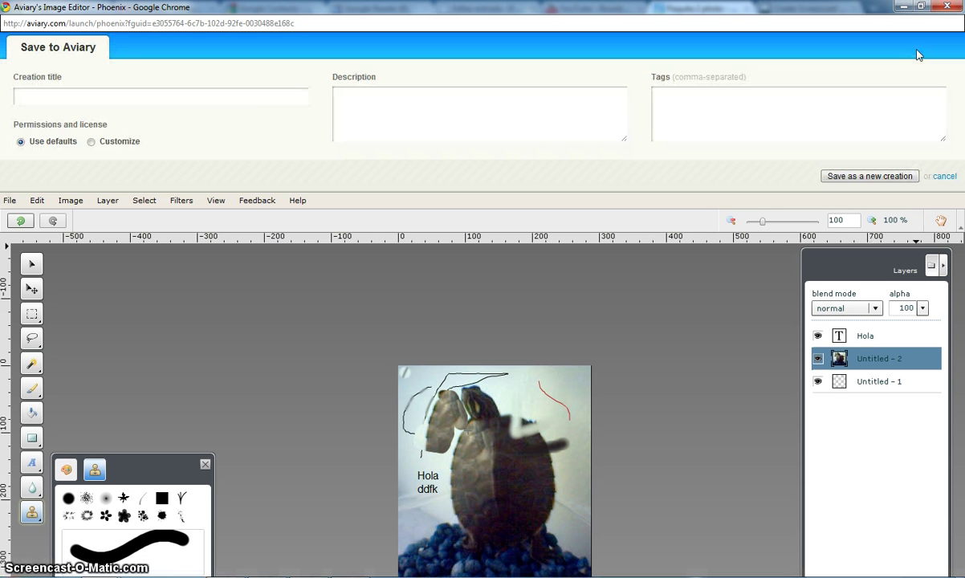
left_click(255, 98)
type("Paquita 2")
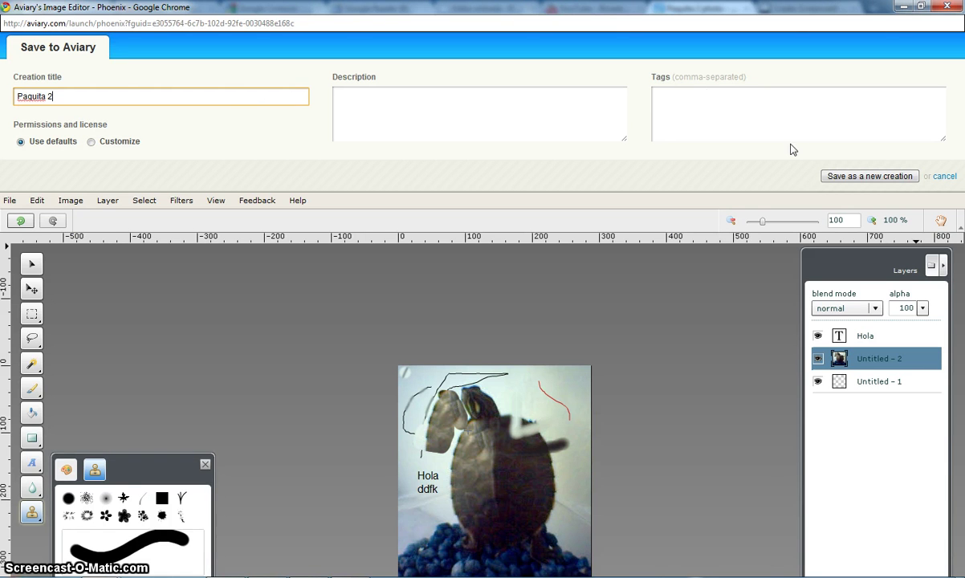
left_click(835, 178)
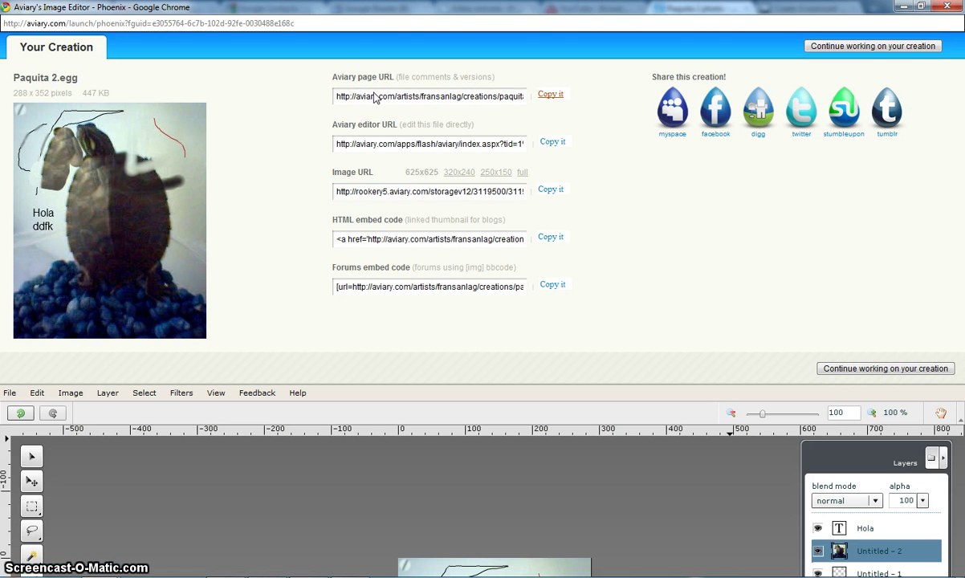
Copy the saved creation's image URL for the 625x625 size and again for the full size
left_click(371, 193)
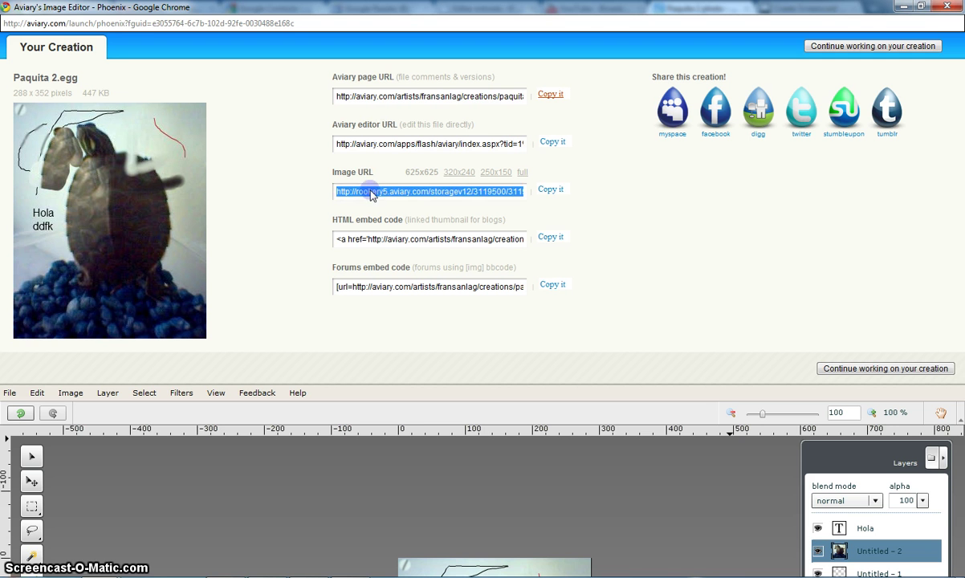
left_click(550, 192)
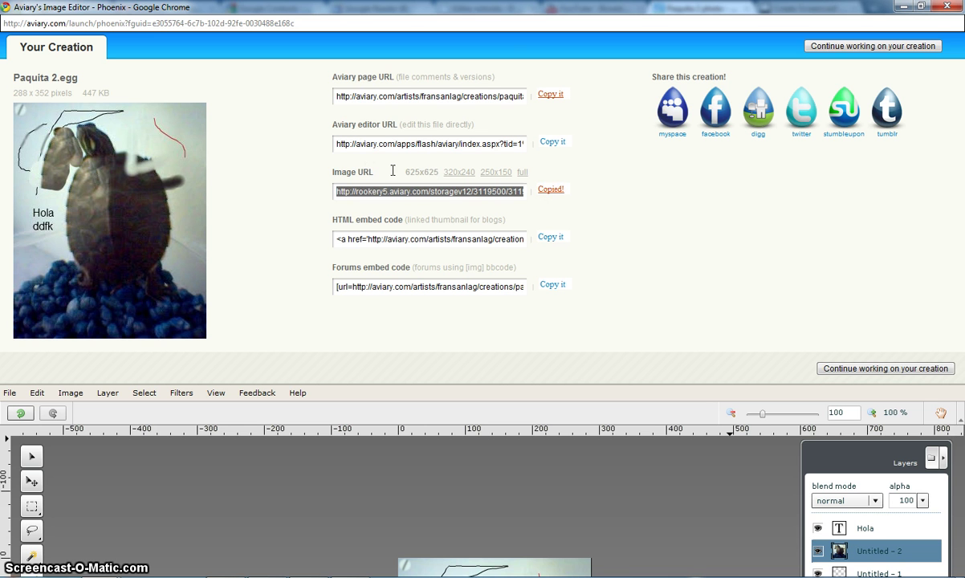
left_click(521, 173)
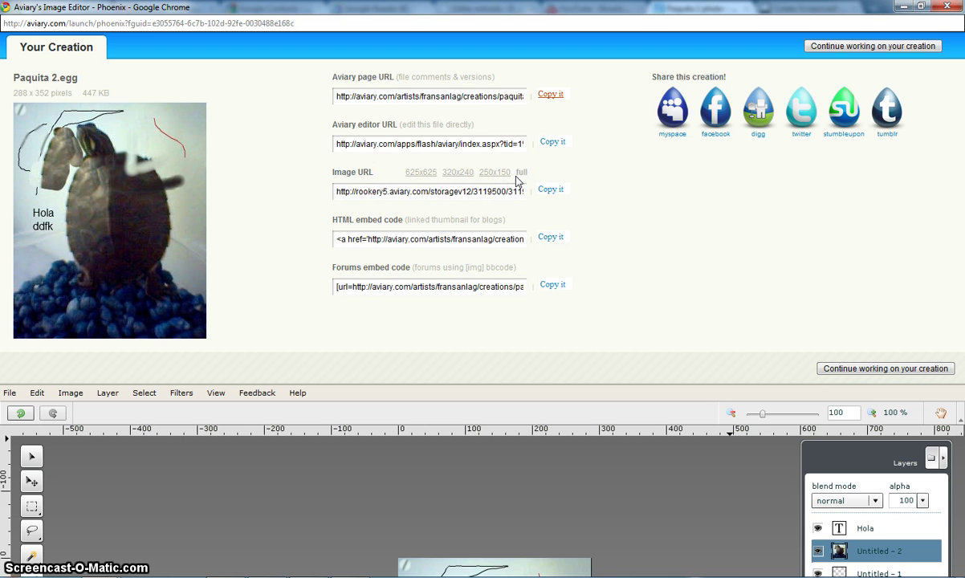
left_click(551, 191)
Return to the creation in the editor, save it again, and close the editor window
left_click(822, 48)
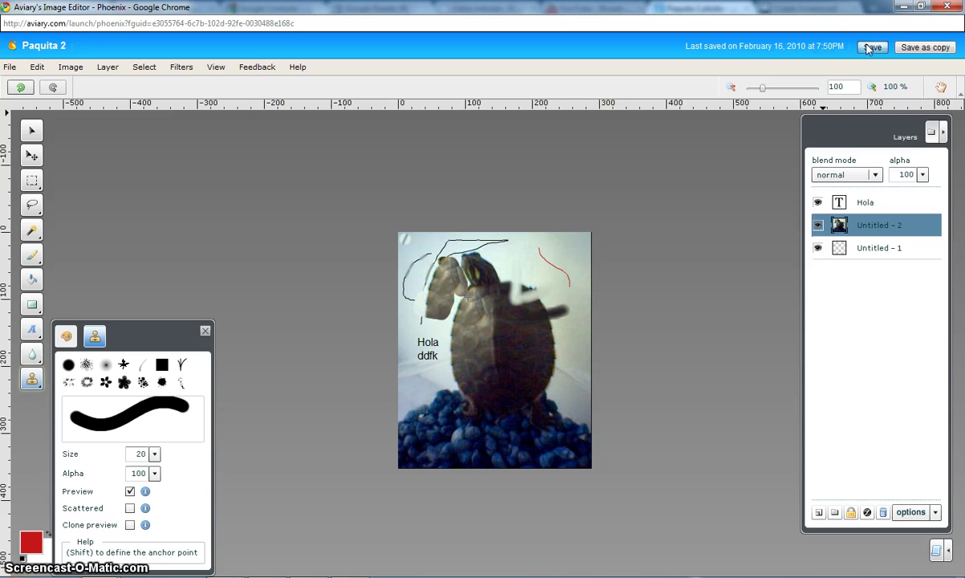
left_click(870, 48)
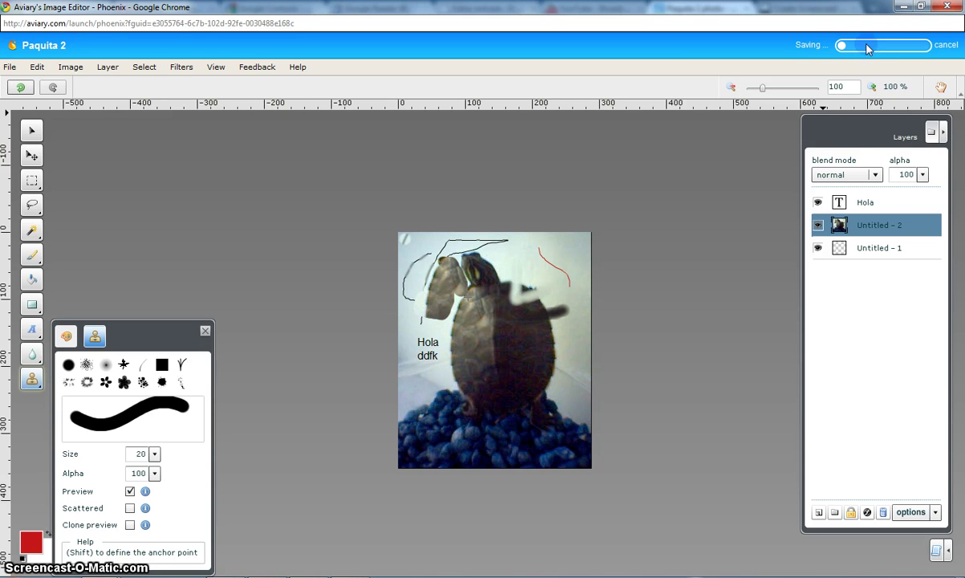
left_click(946, 8)
left_click(411, 335)
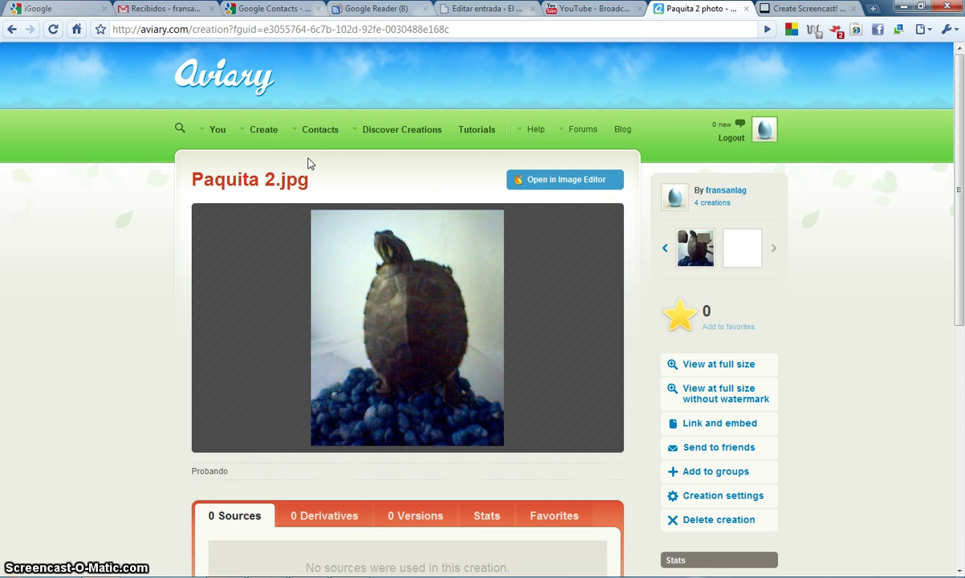
Open your own profile page on the Aviary site
mouse_move(217, 134)
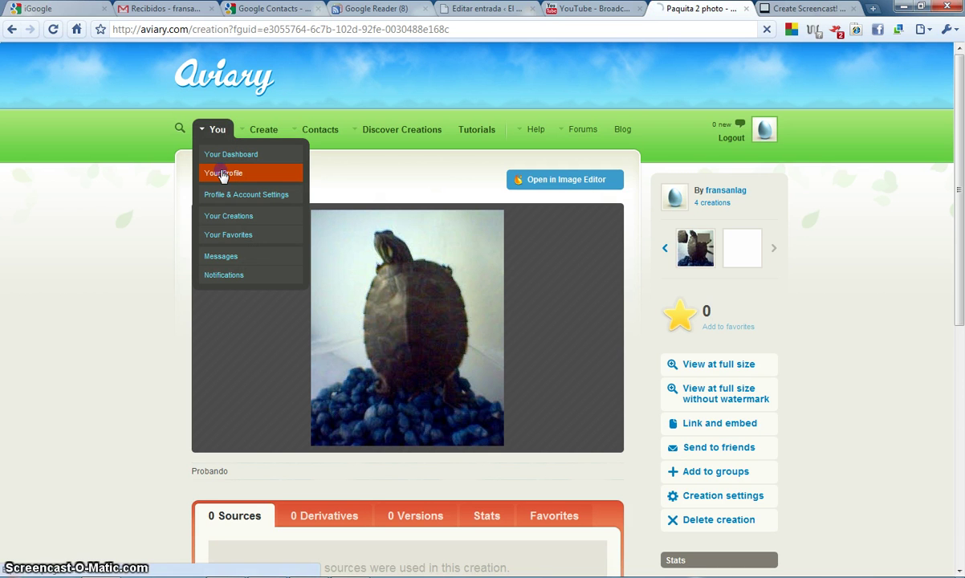